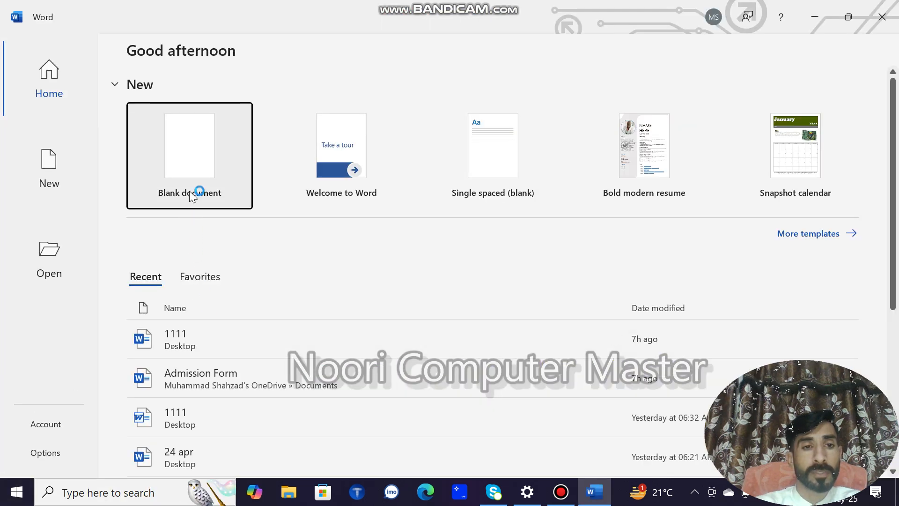
Step: Create a new blank document and dismiss the licence notice above the page
left_click(195, 158)
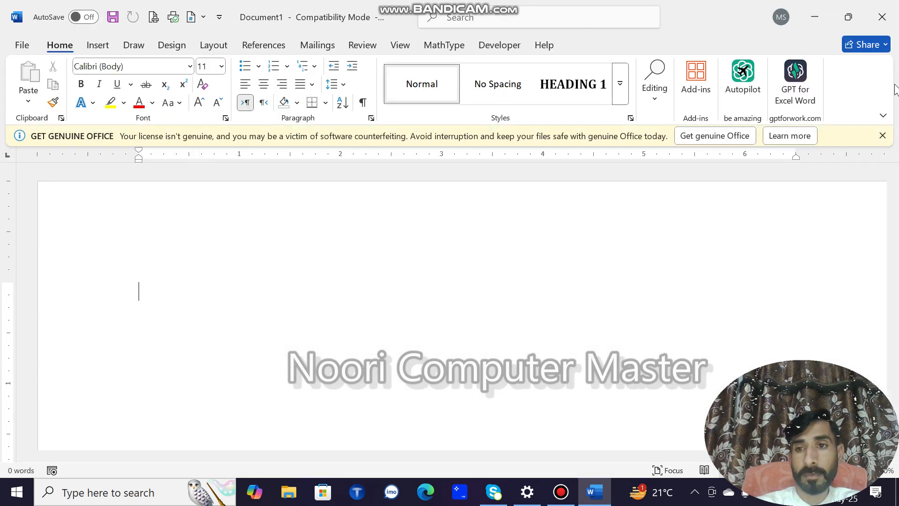
left_click(883, 135)
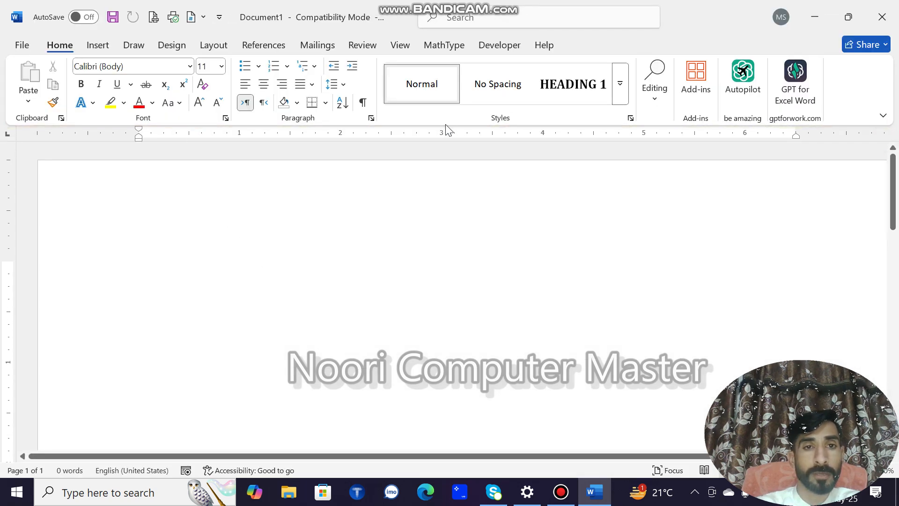
Step: View the document's print settings two different ways, returning to the document each time
left_click(22, 45)
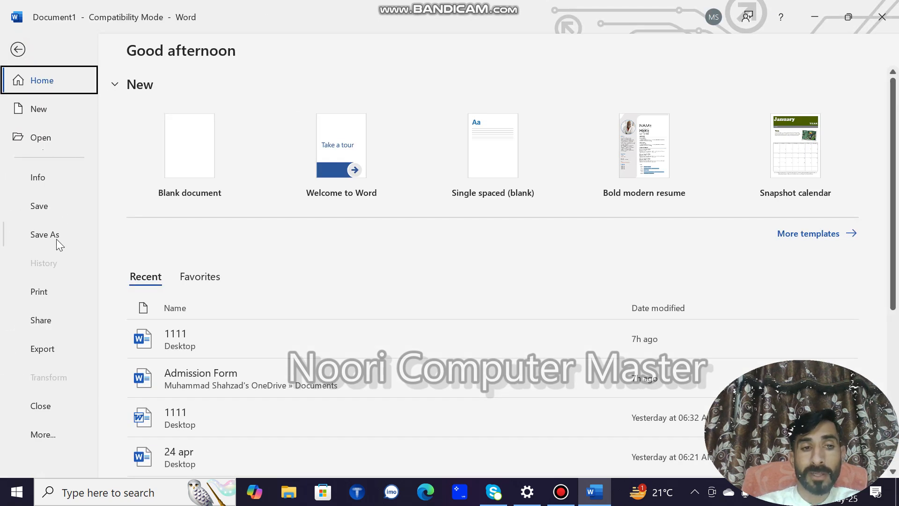
left_click(45, 294)
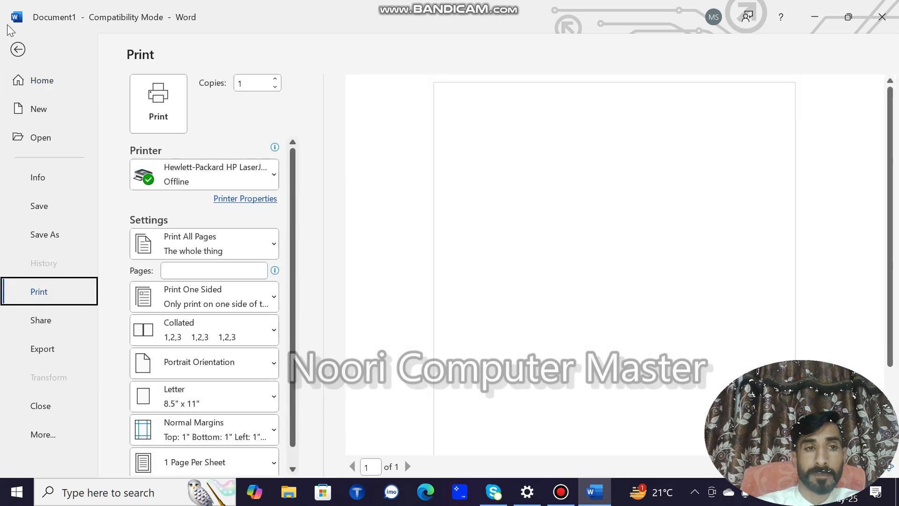
left_click(18, 49)
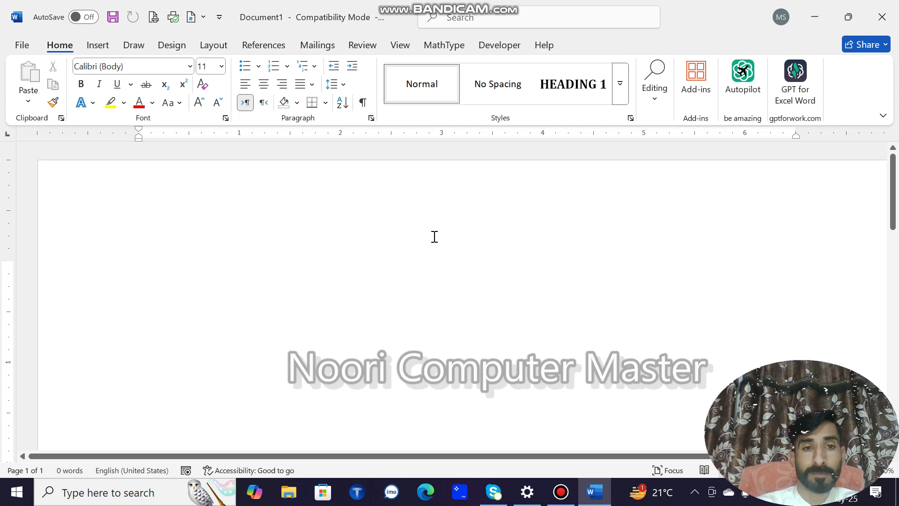
key("ctrl+p")
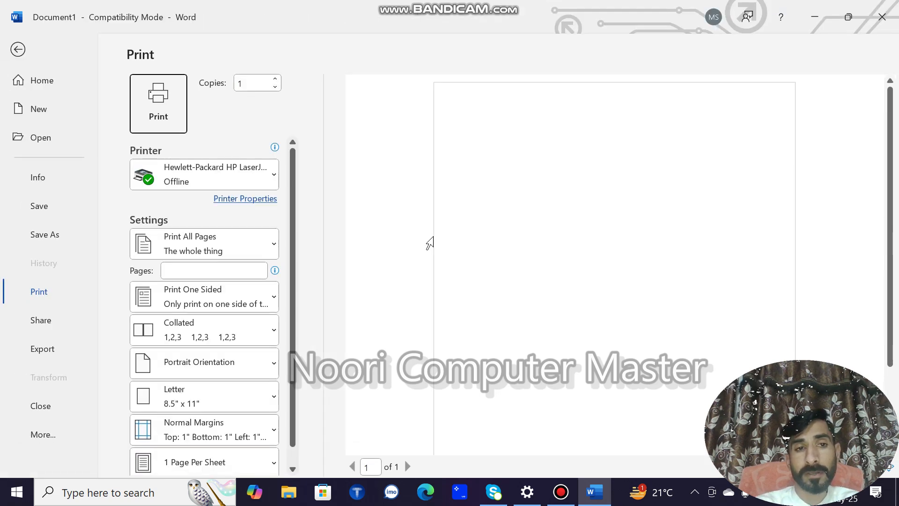
left_click(18, 50)
Step: Open the print settings and select the Hewlett-Packard HP LaserJet P2015 Series printer
left_click(20, 46)
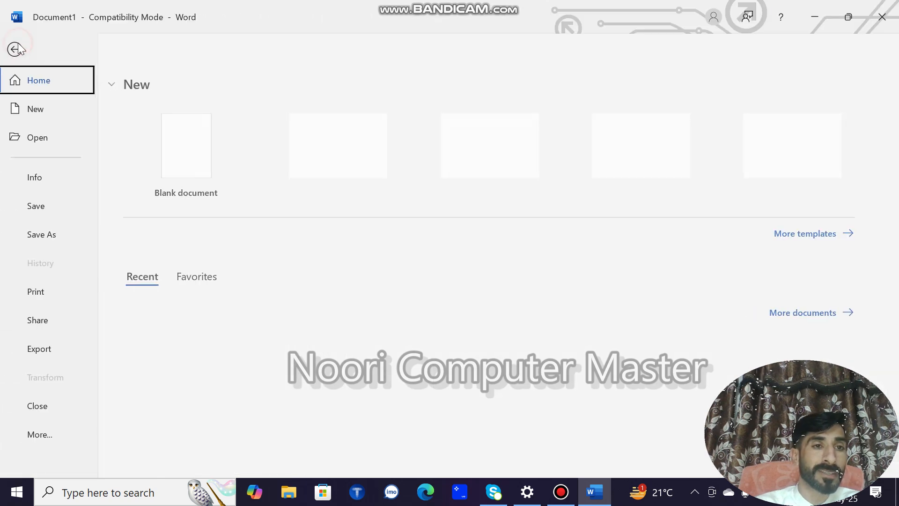
left_click(43, 296)
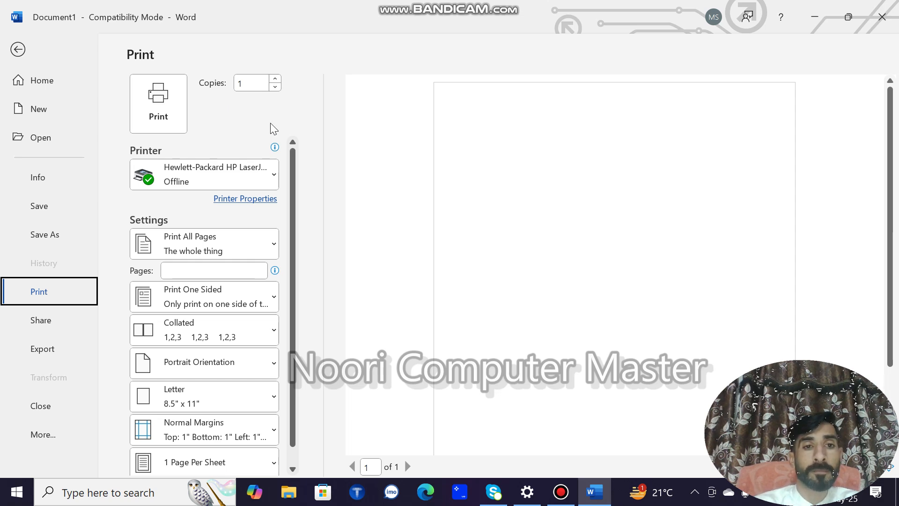
left_click(260, 179)
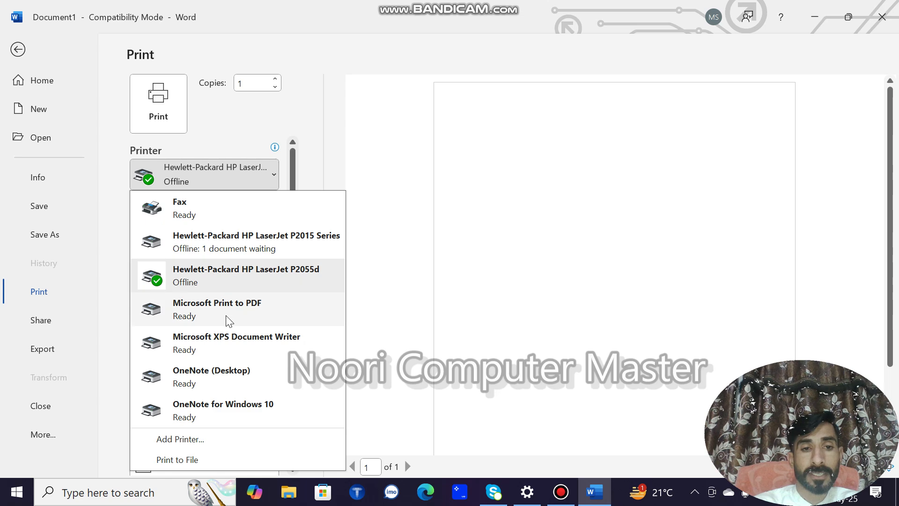
mouse_move(257, 242)
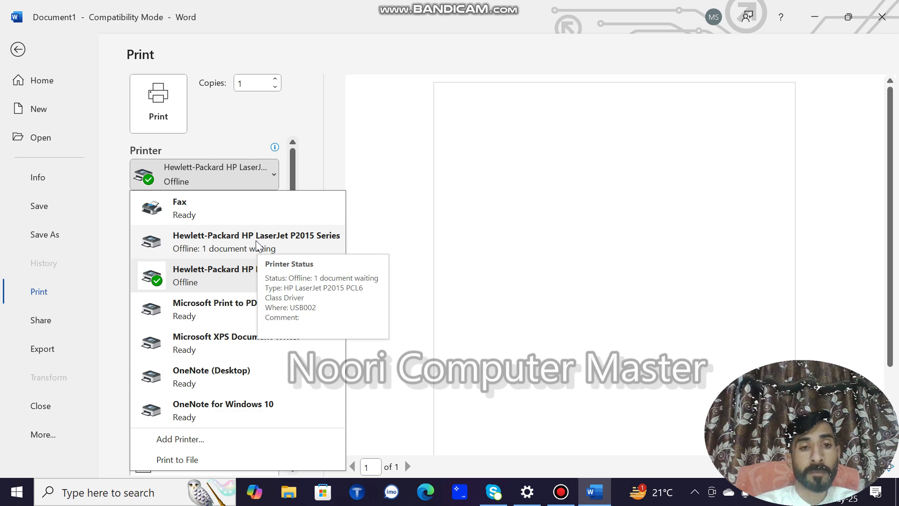
left_click(255, 240)
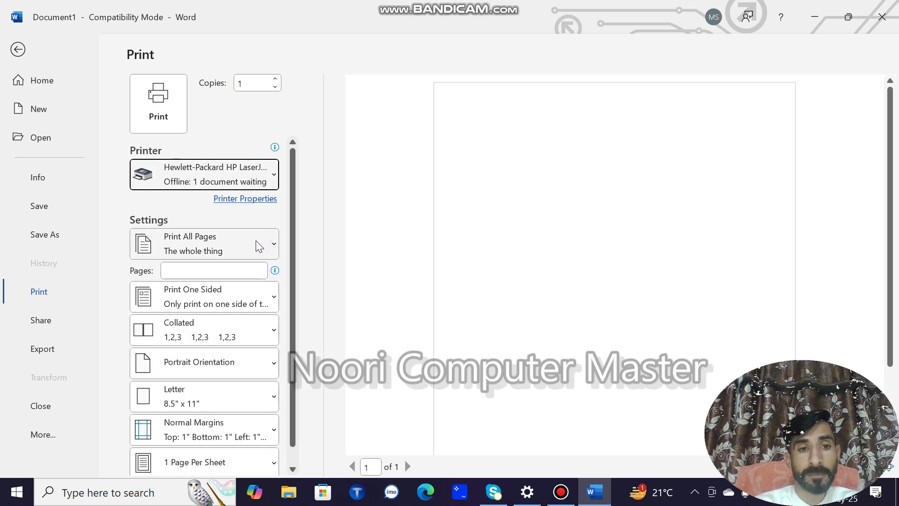
Step: Set the print range to all pages and switch it to the current page only
left_click(216, 252)
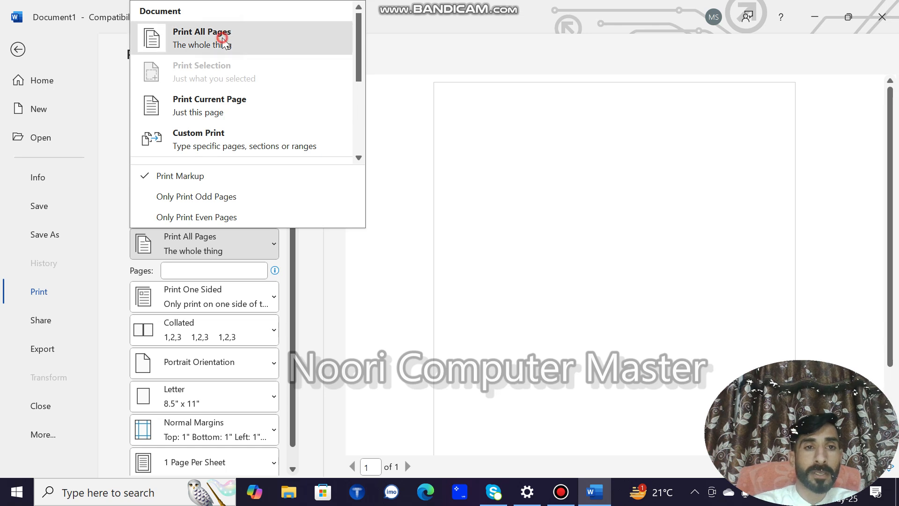
left_click(223, 41)
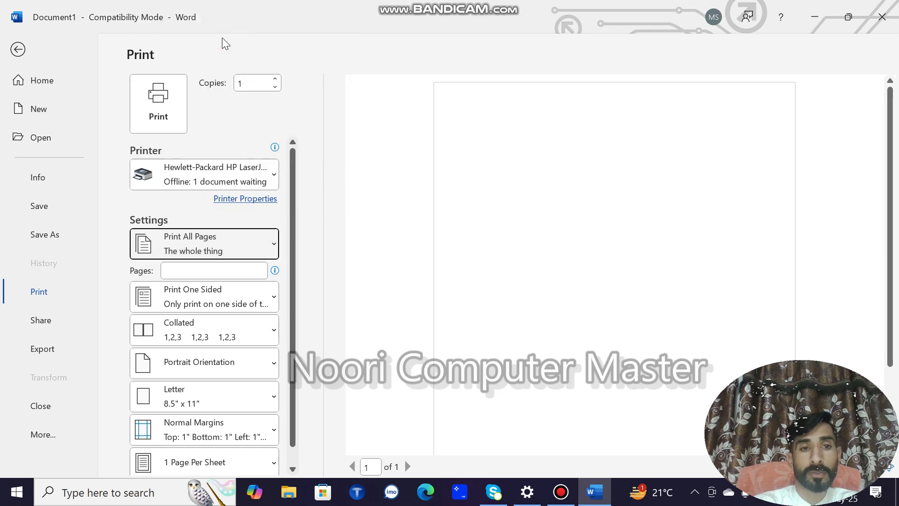
left_click(246, 240)
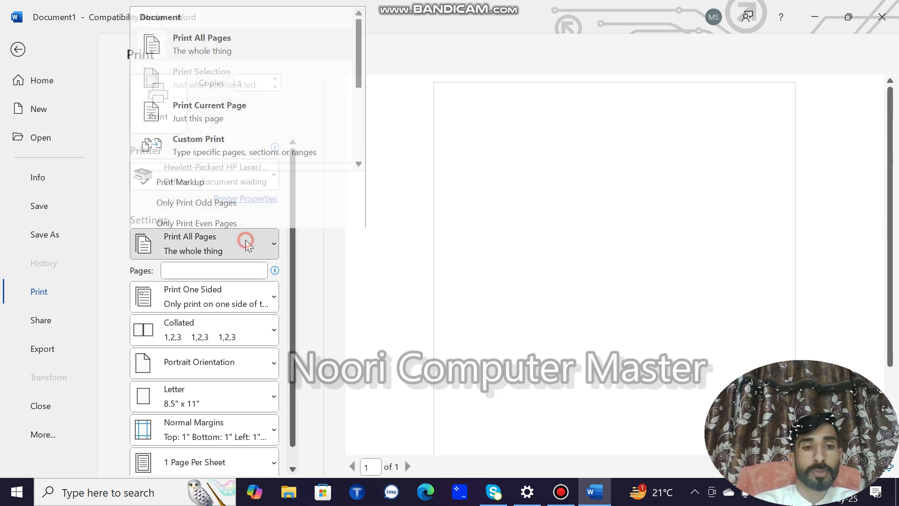
left_click(252, 111)
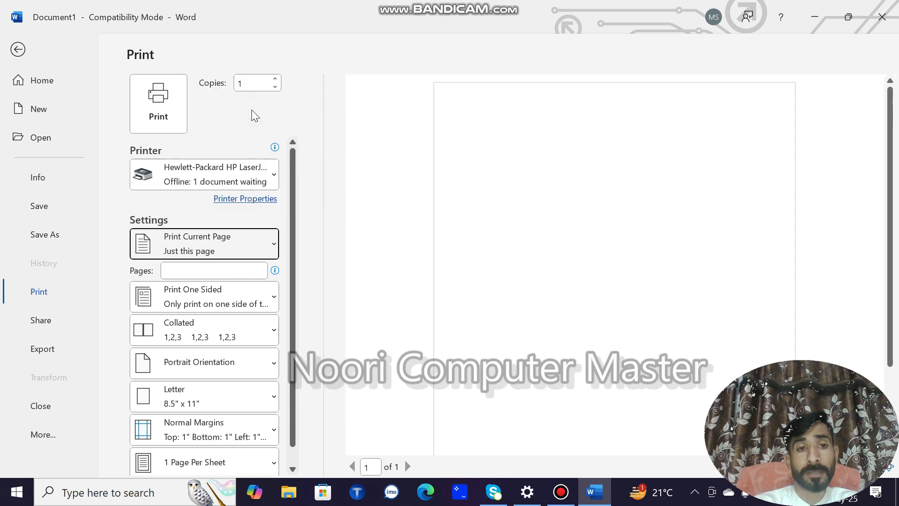
Step: Restrict the current-page printing to even pages only and change the restriction to odd pages only
left_click(243, 241)
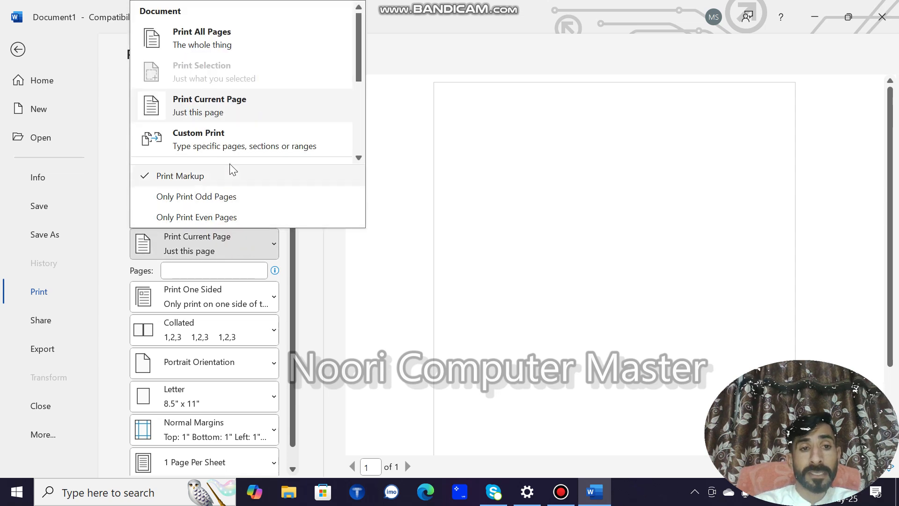
left_click(235, 218)
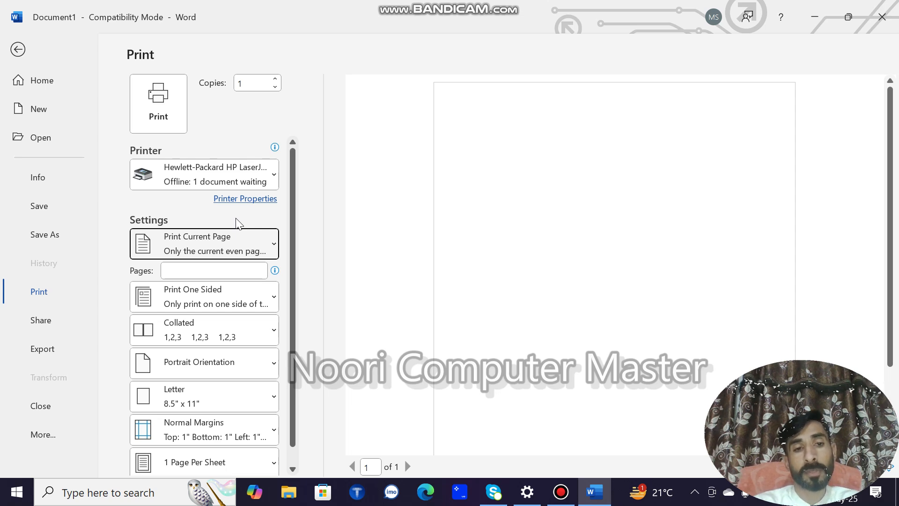
left_click(229, 243)
left_click(228, 196)
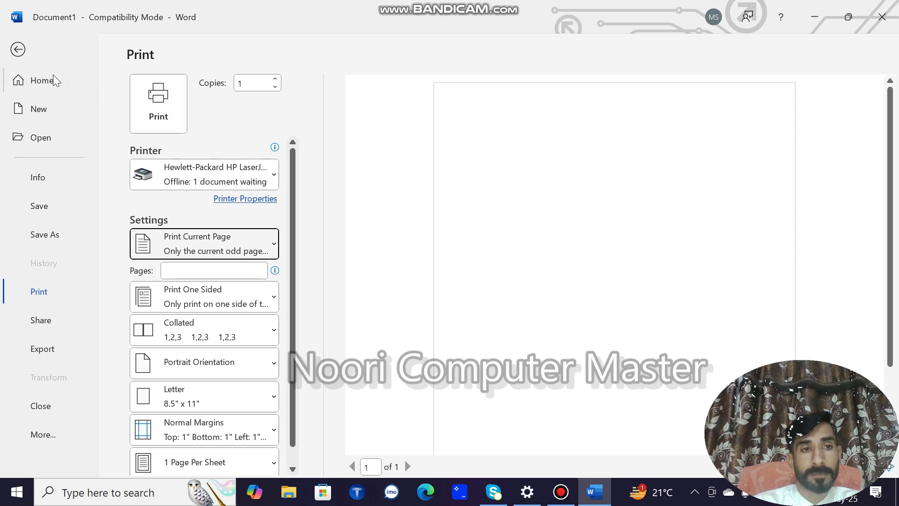
Step: Start exporting the document as a PDF and choose the Desktop as the destination folder
left_click(54, 349)
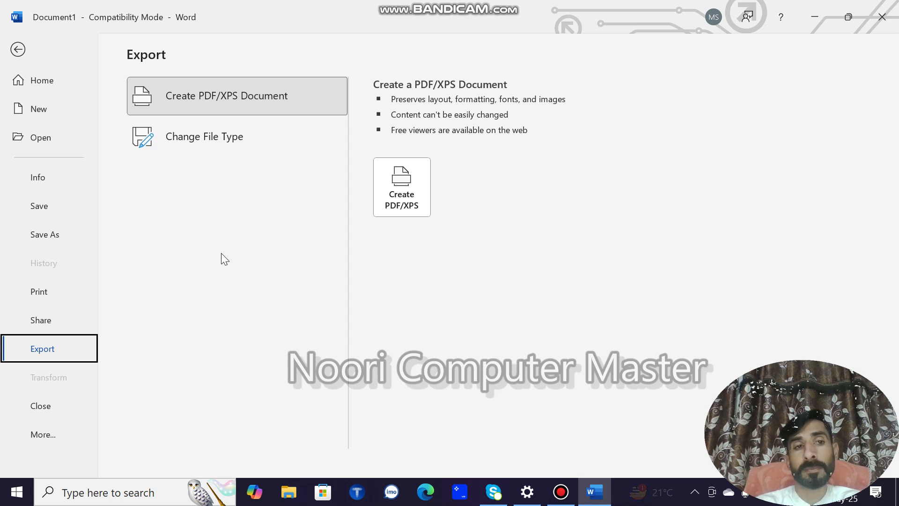
left_click(410, 210)
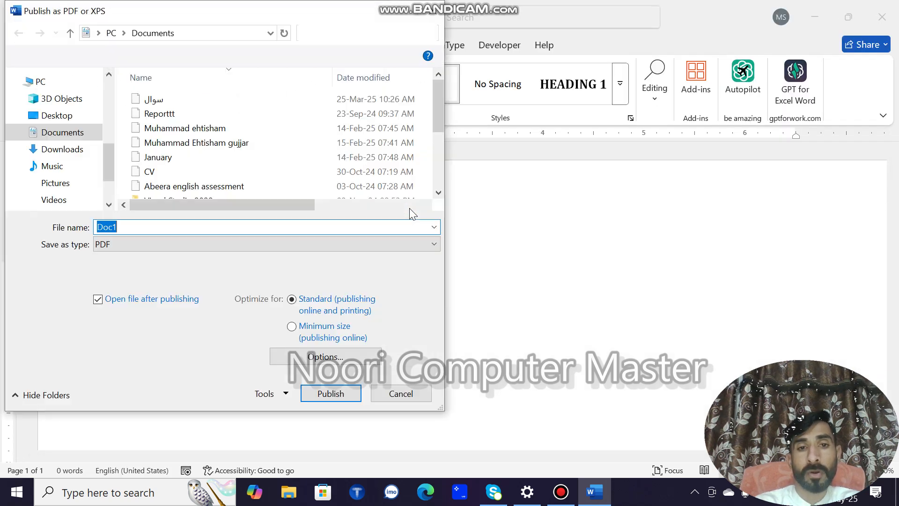
left_click(66, 149)
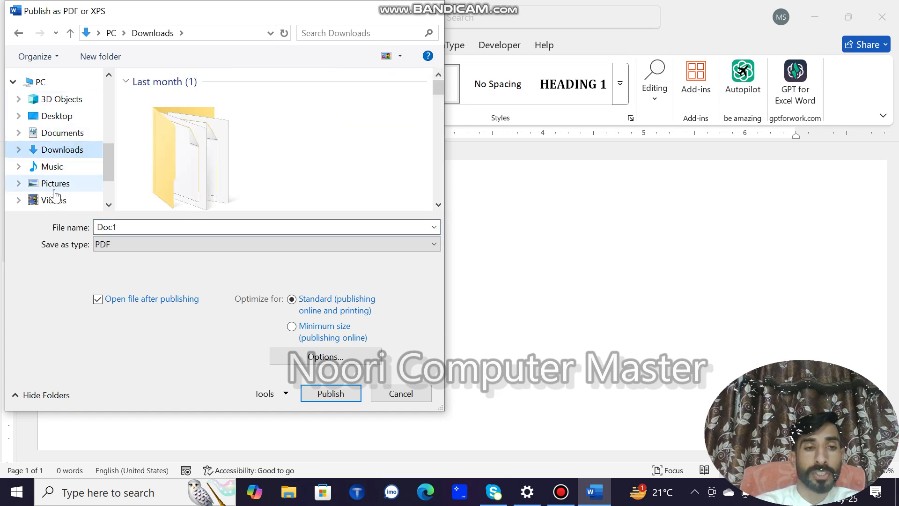
left_click(175, 224)
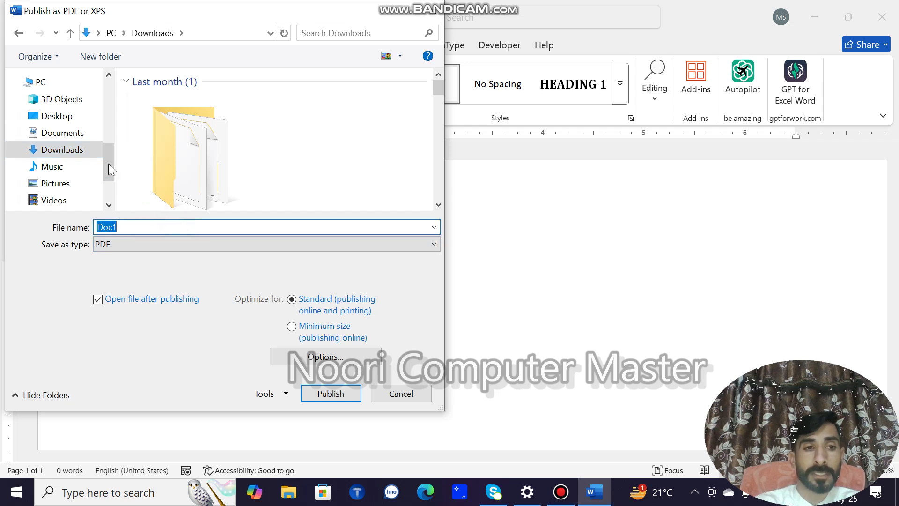
left_click(72, 117)
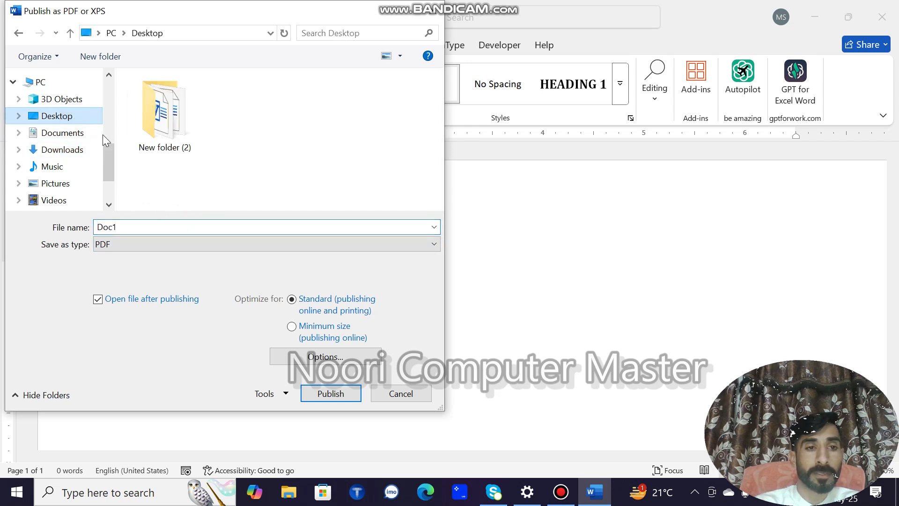
Step: Name the PDF file with the author's first name and publish it to the Desktop
left_click(134, 221)
type("Shazhad")
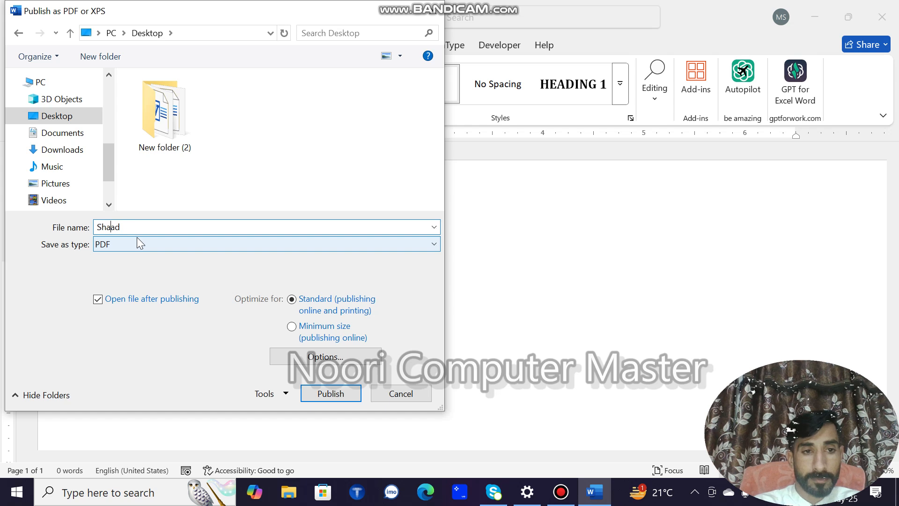
type("ha")
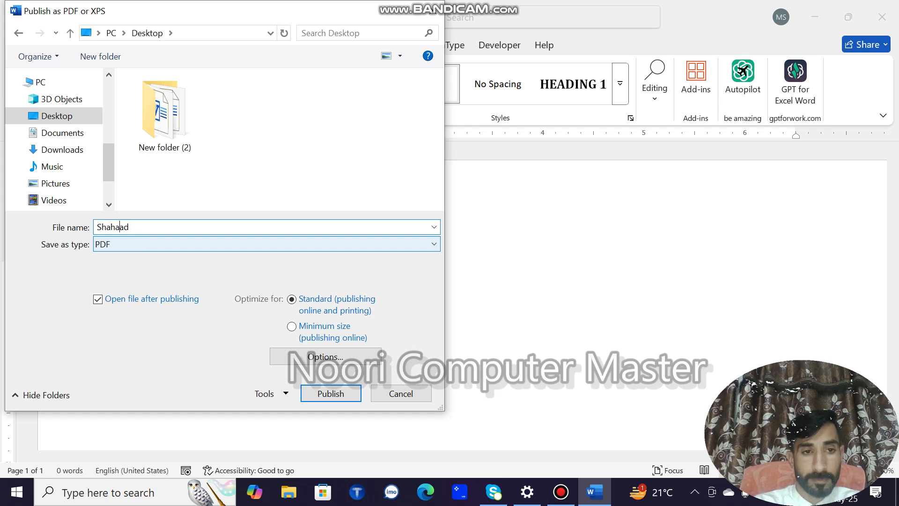
key("BackSpace")
type("z")
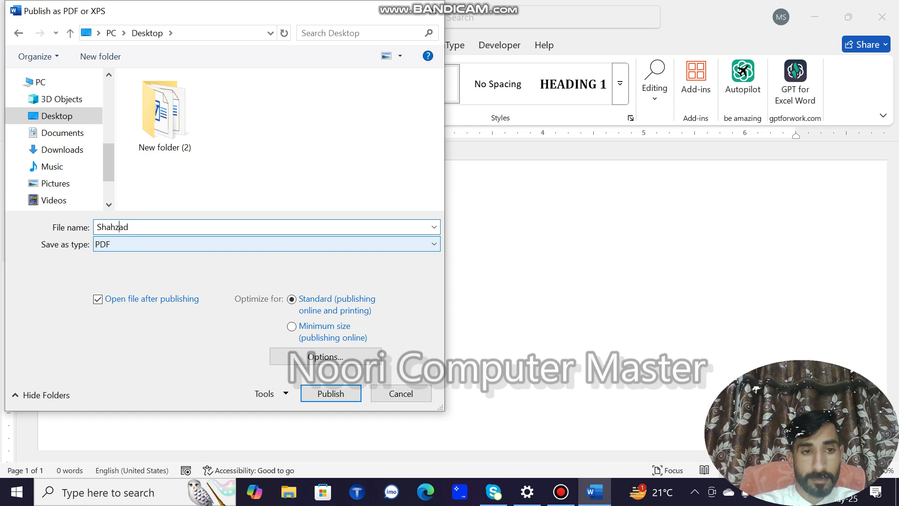
left_click(325, 398)
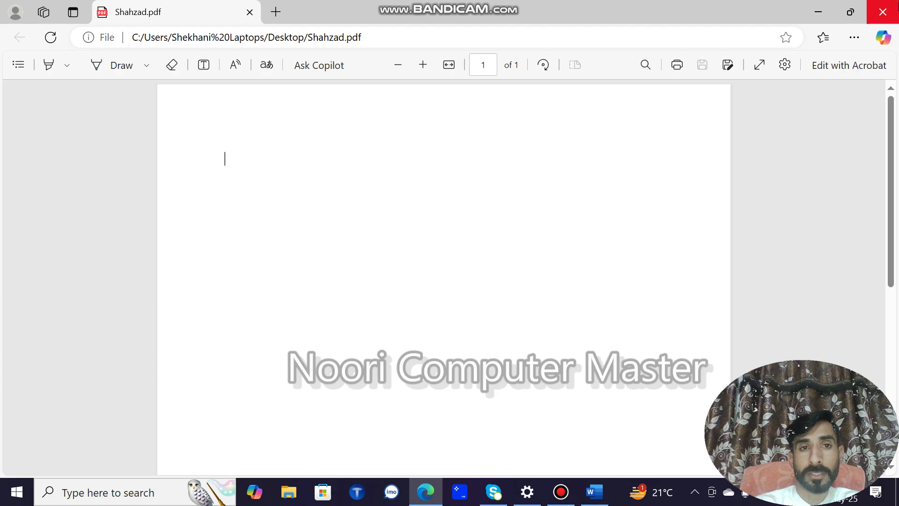
Step: Close the PDF preview and Word, reopen the exported PDF from the desktop to check it, and close it
left_click(883, 12)
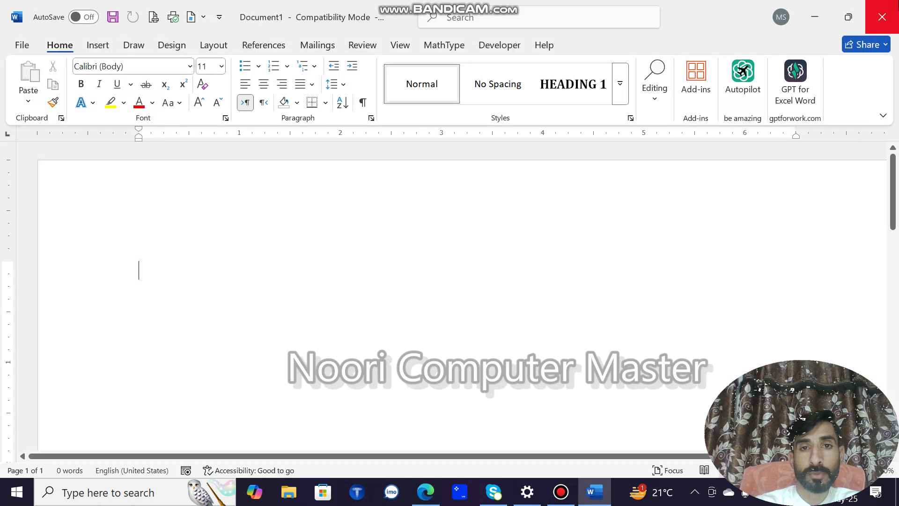
left_click(882, 14)
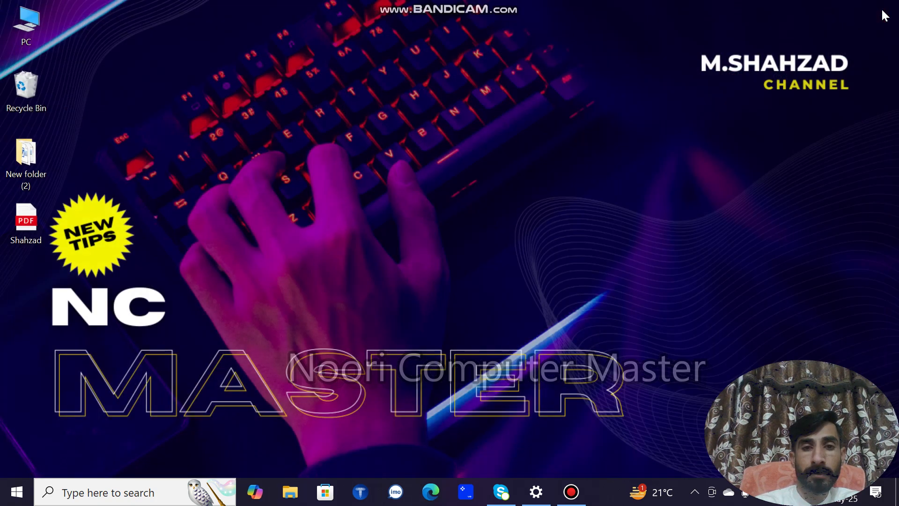
double_click(24, 227)
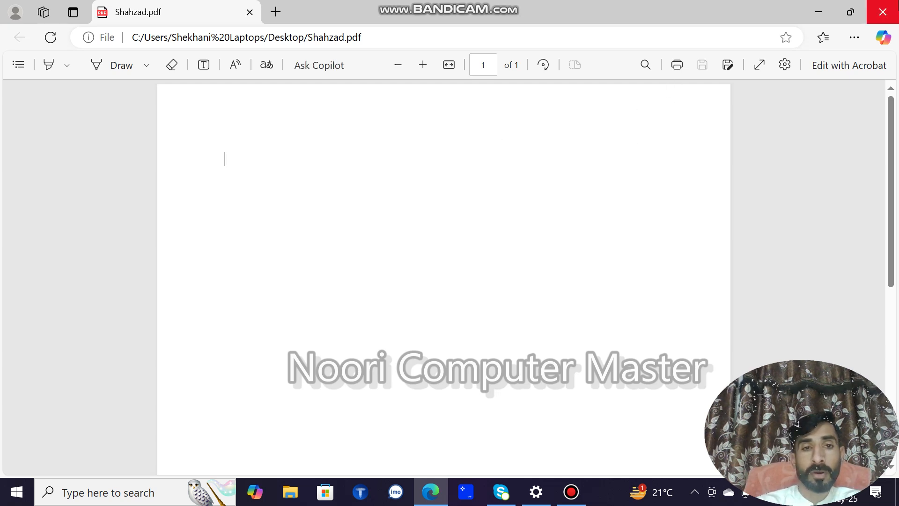
left_click(882, 11)
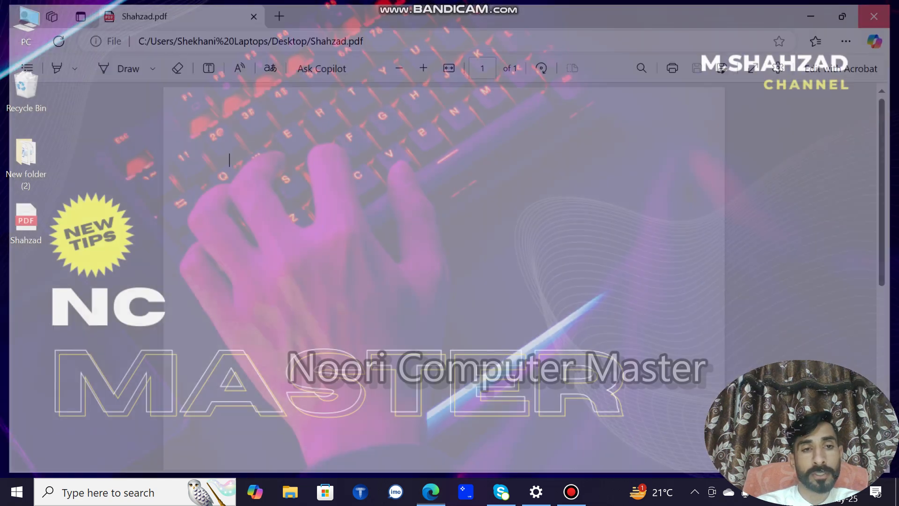
Step: Relaunch Word from the desktop and create a new blank document
left_click(133, 502)
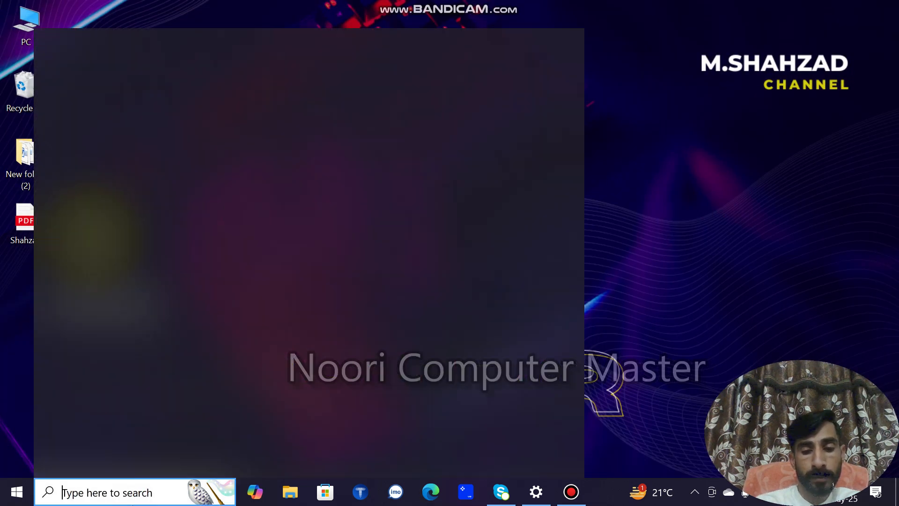
type("wo")
key("Return")
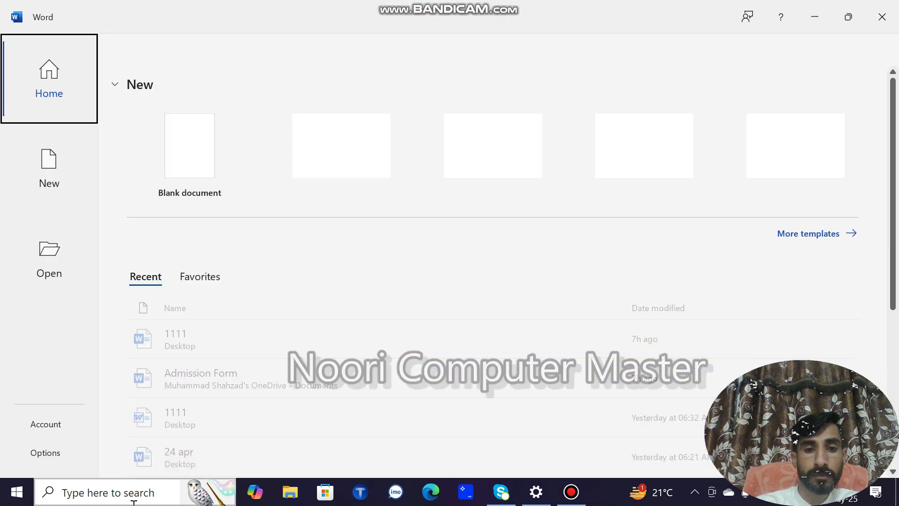
left_click(183, 156)
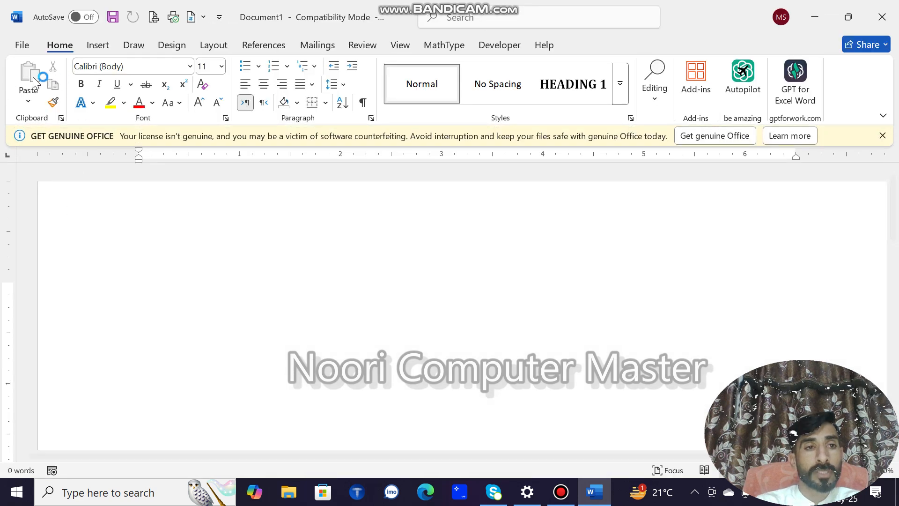
Step: Close the current document without closing Word and create a new blank document
left_click(23, 47)
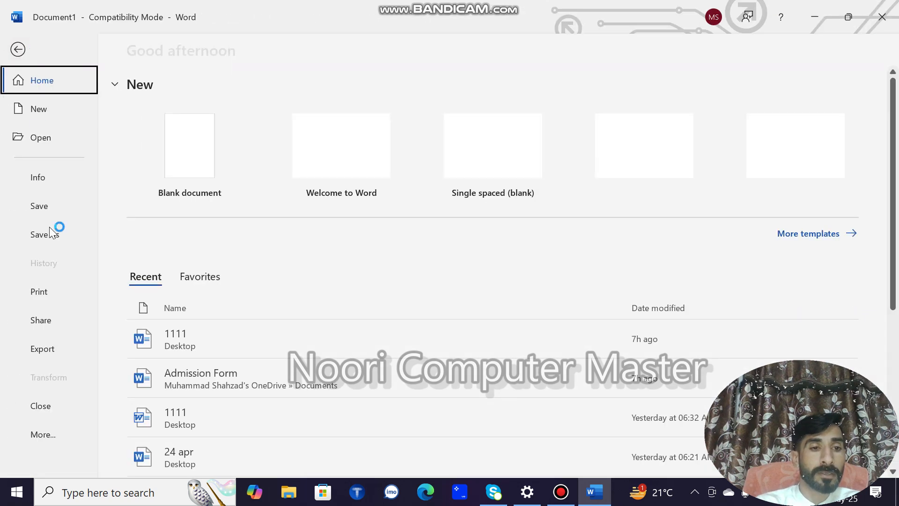
left_click(50, 411)
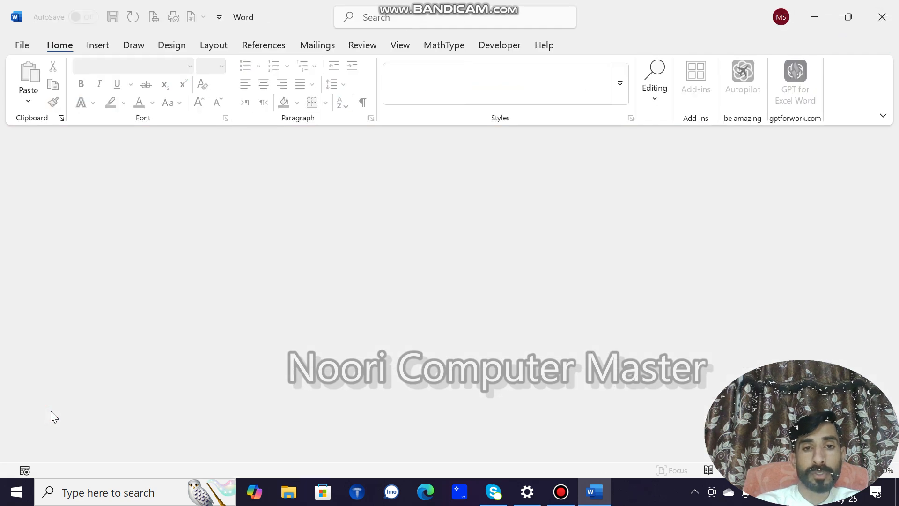
key("ctrl+n")
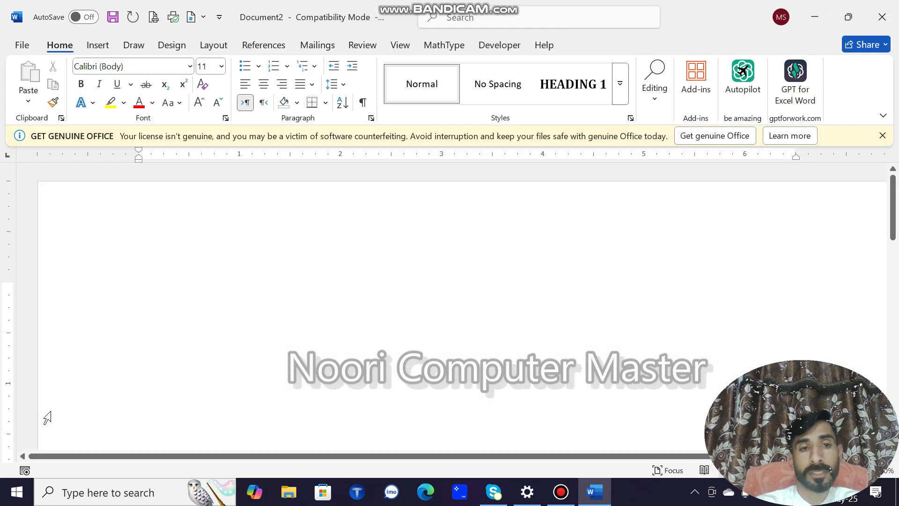
Step: Insert the built-in Filigree cover page into the new document
left_click(98, 47)
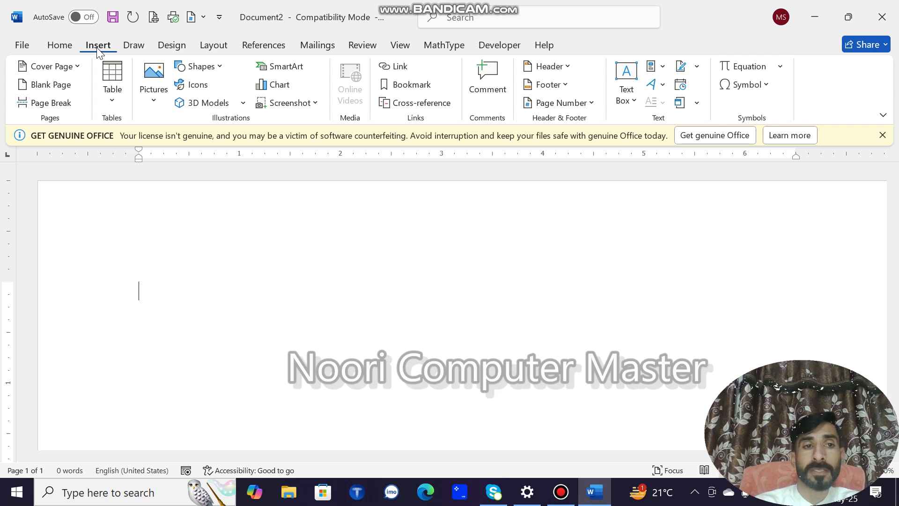
left_click(84, 69)
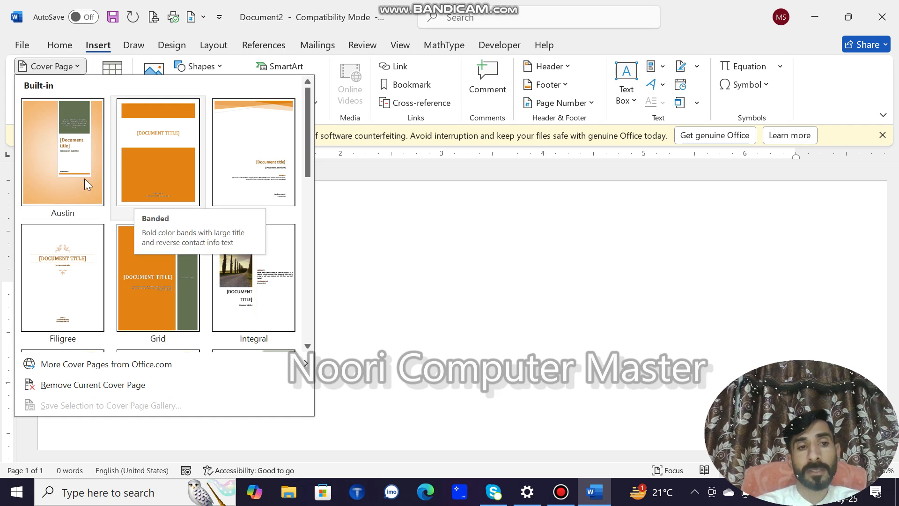
left_click(41, 256)
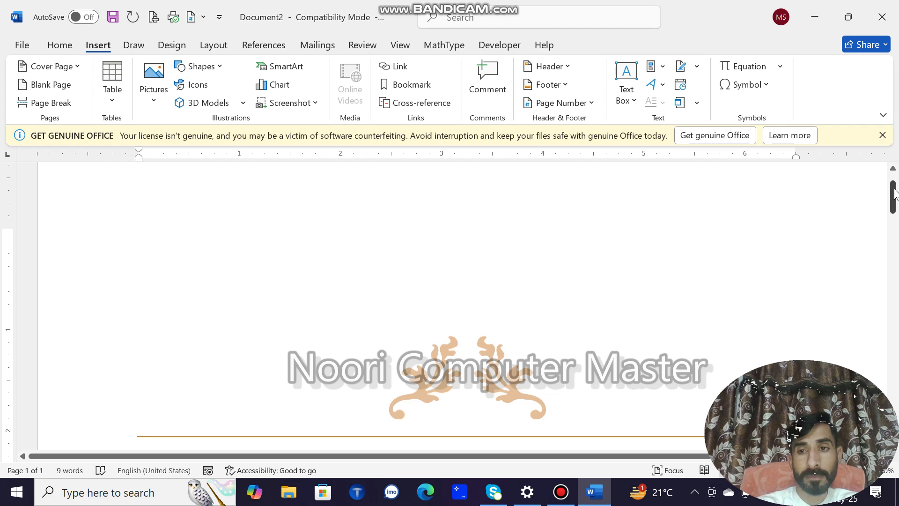
Step: Examine the cover page's placeholders for document title, subtitle, date, company name and company address
left_click_drag(895, 192, 894, 248)
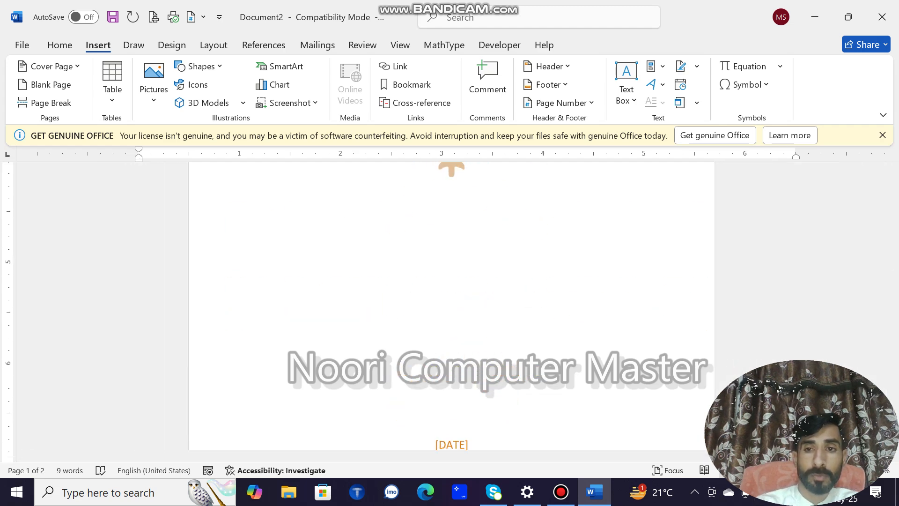
left_click_drag(892, 262, 852, 295)
left_click(487, 363)
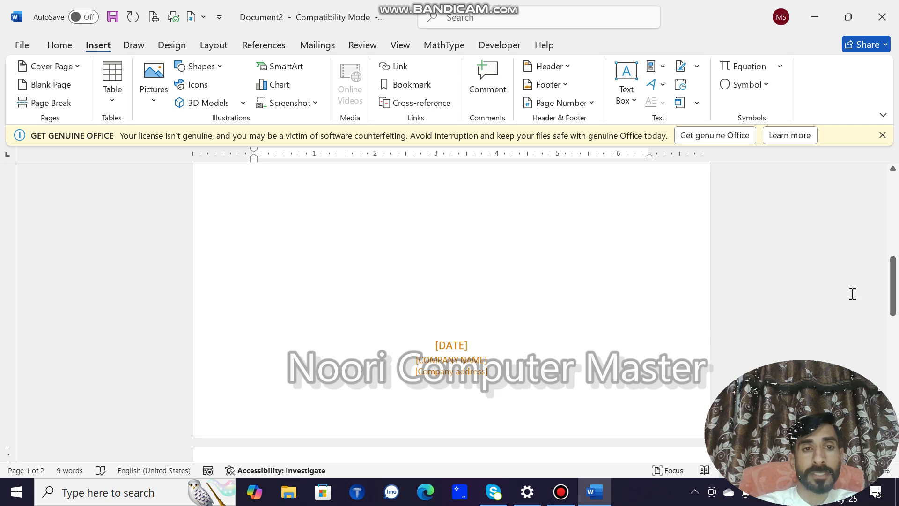
left_click_drag(892, 283, 893, 189)
left_click(540, 362)
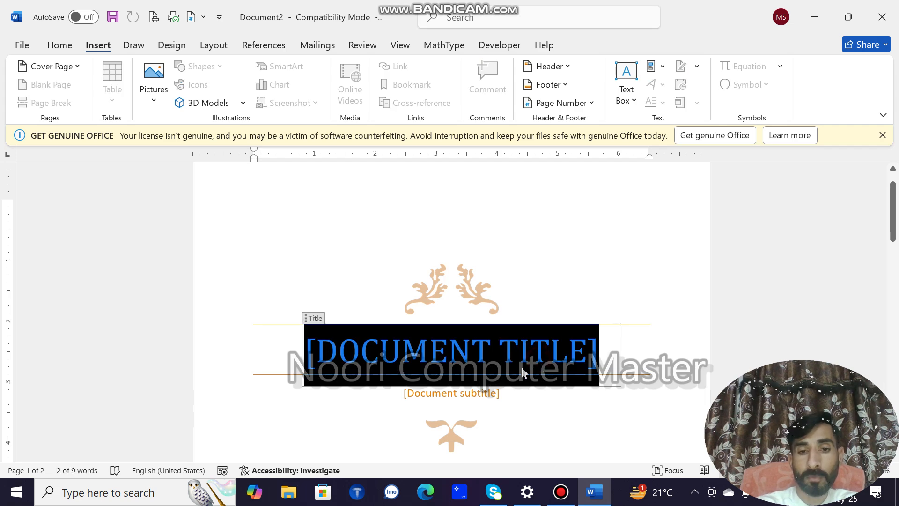
left_click(472, 393)
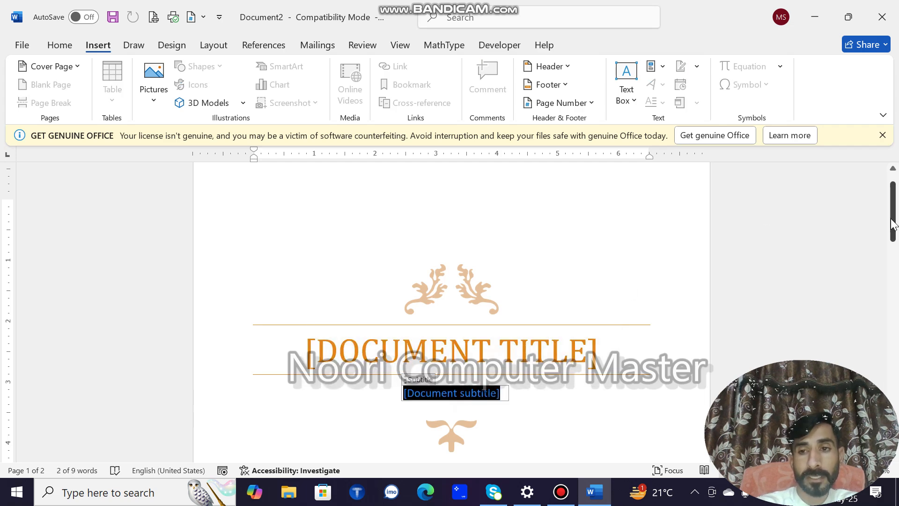
left_click_drag(892, 220, 897, 300)
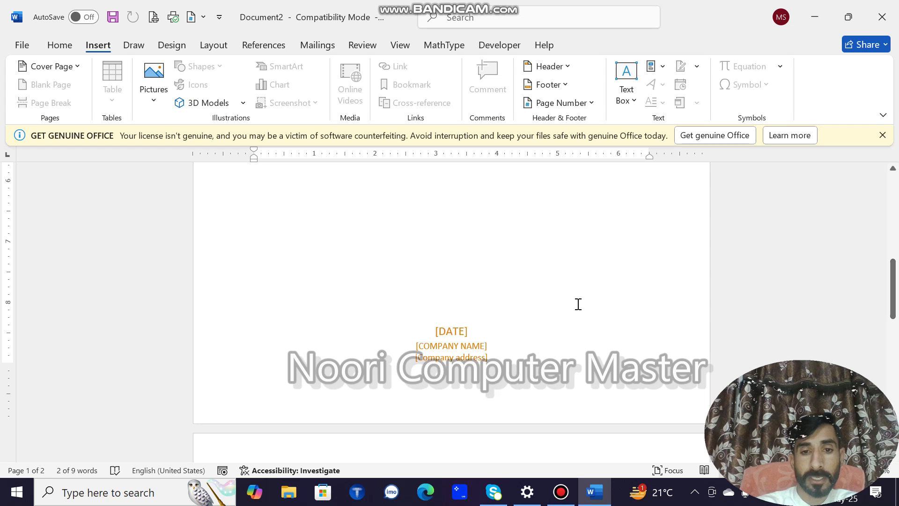
left_click(459, 333)
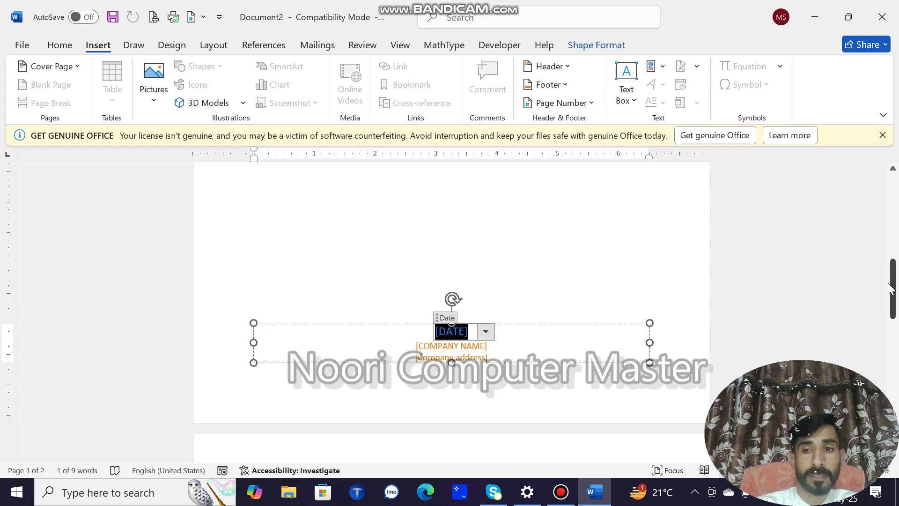
left_click_drag(896, 295, 894, 211)
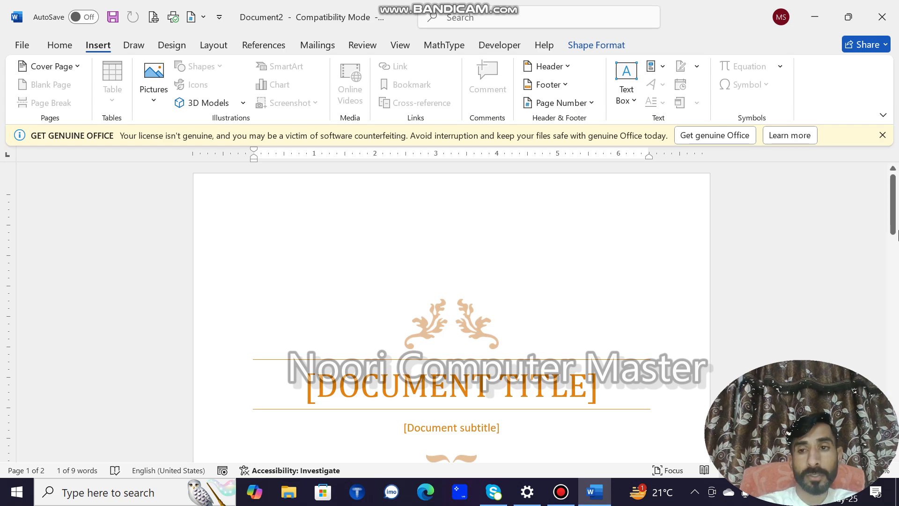
left_click_drag(895, 218, 894, 332)
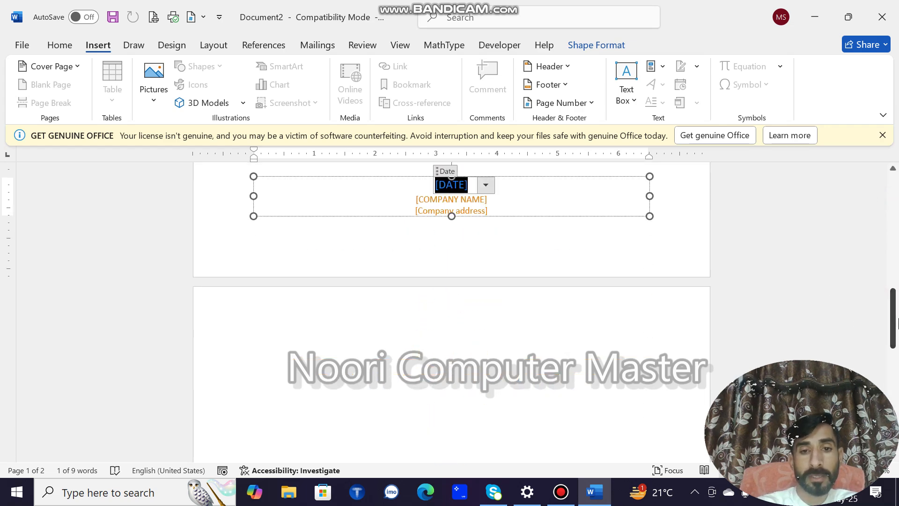
Step: Insert a blank page on the page following the cover page, and add a page break after it
left_click(459, 324)
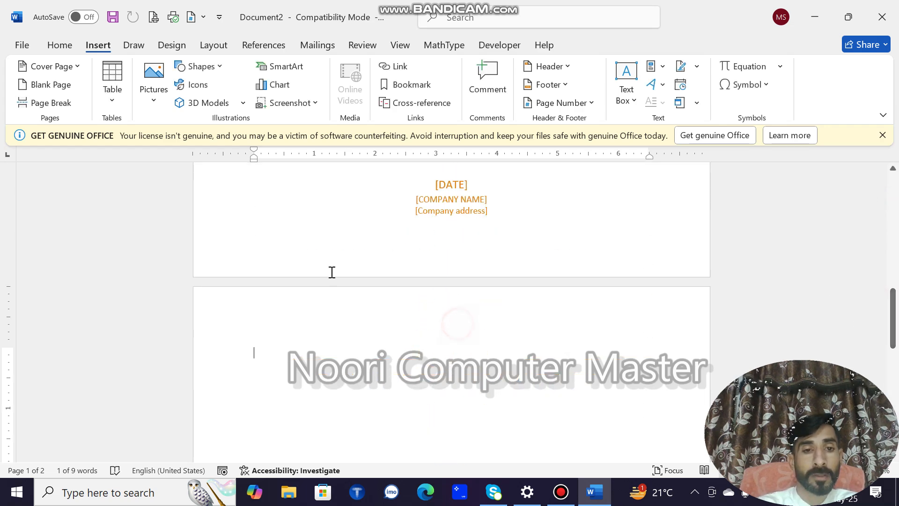
left_click(74, 91)
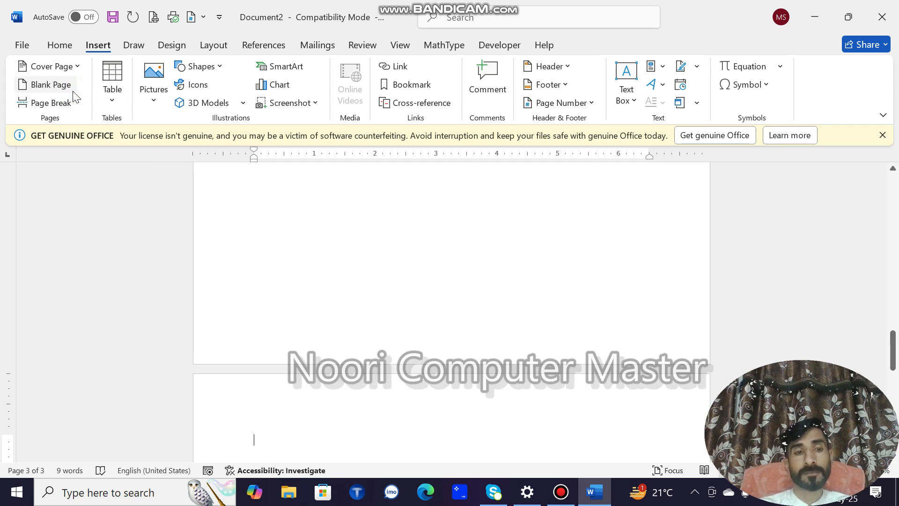
left_click(68, 114)
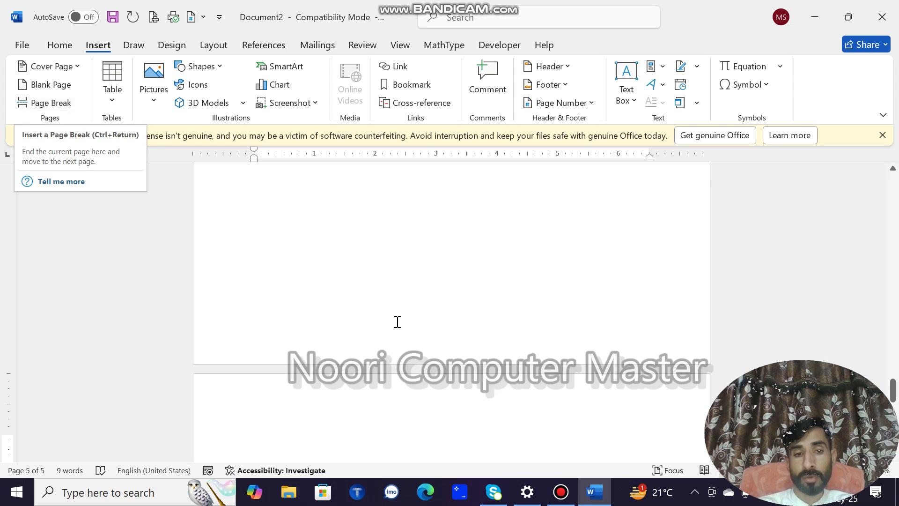
scroll(397, 322, "down", 5)
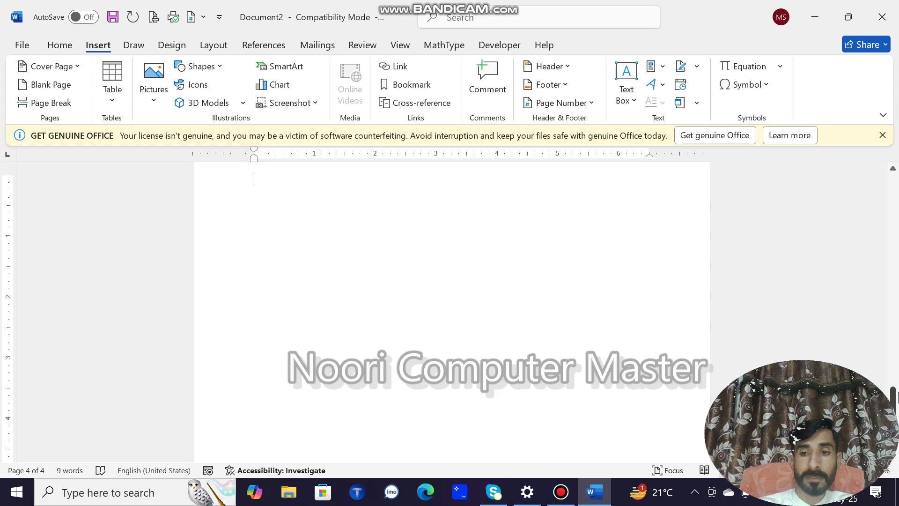
mouse_move(898, 398)
left_mouse_down()
mouse_move(898, 361)
mouse_move(898, 382)
left_mouse_up()
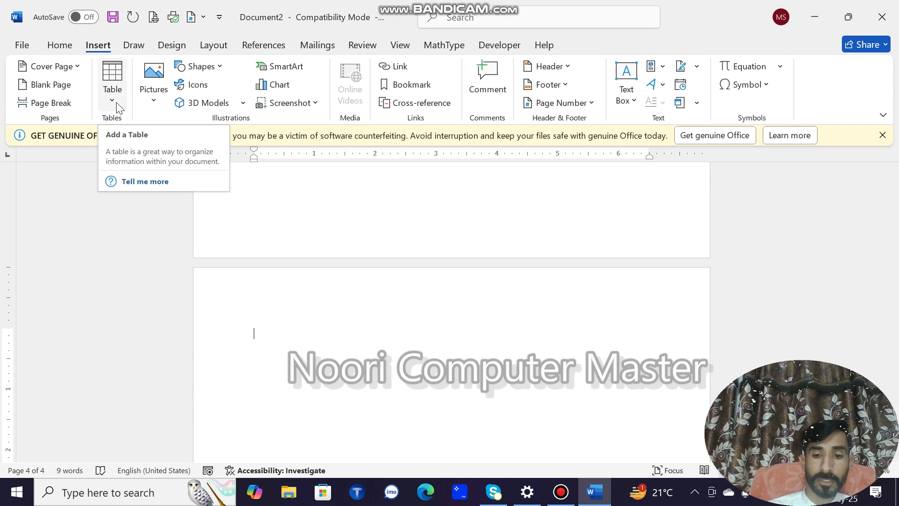
Step: Try to create a two-column table on page 4 from a line of equals signs divided by three plus signs
type("+")
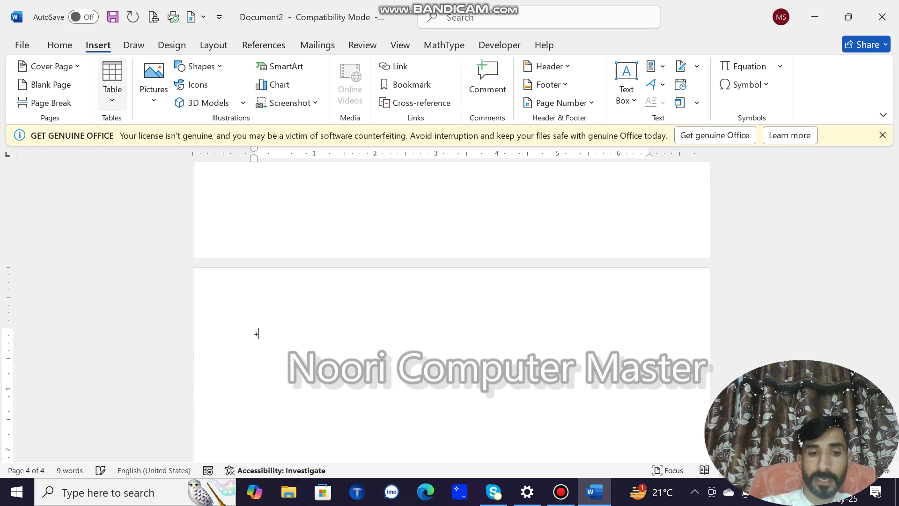
type("=======================")
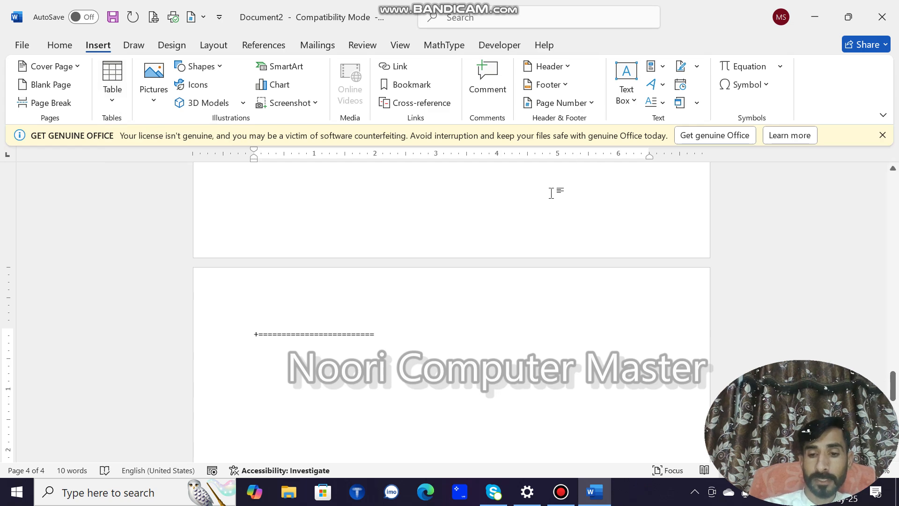
left_click_drag(818, 470, 830, 470)
left_click(859, 470)
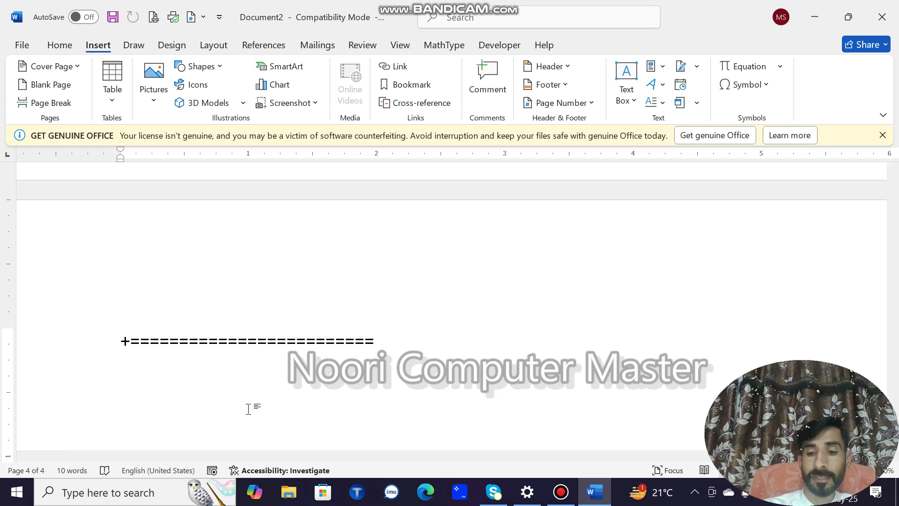
type("+")
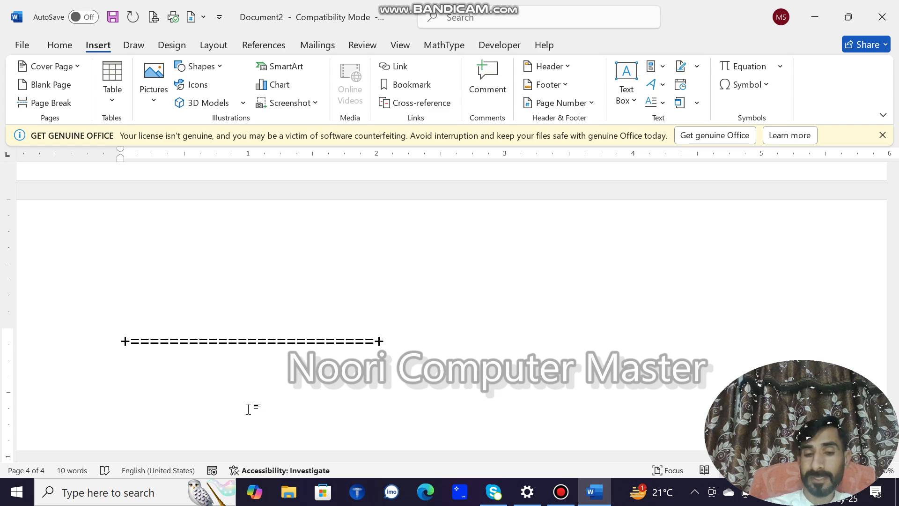
type("===================+")
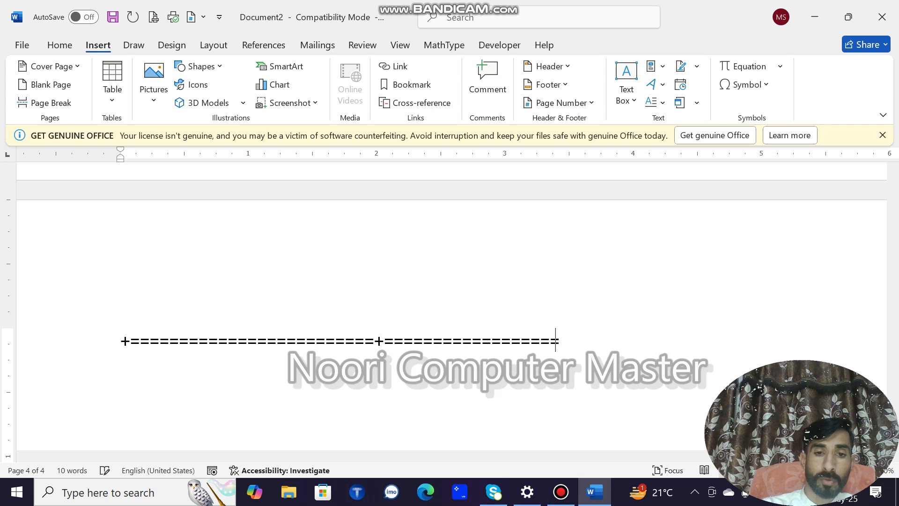
key("Return")
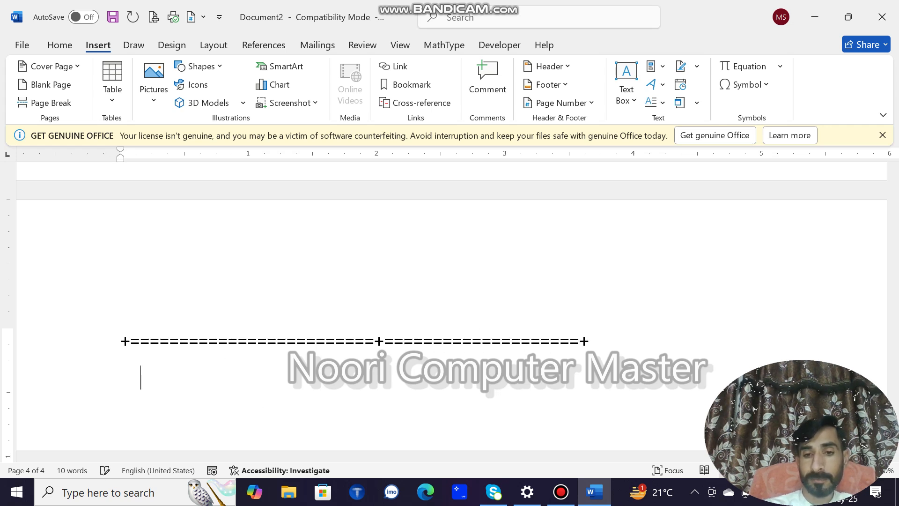
key("BackSpace")
key("BackSpace")
type("+")
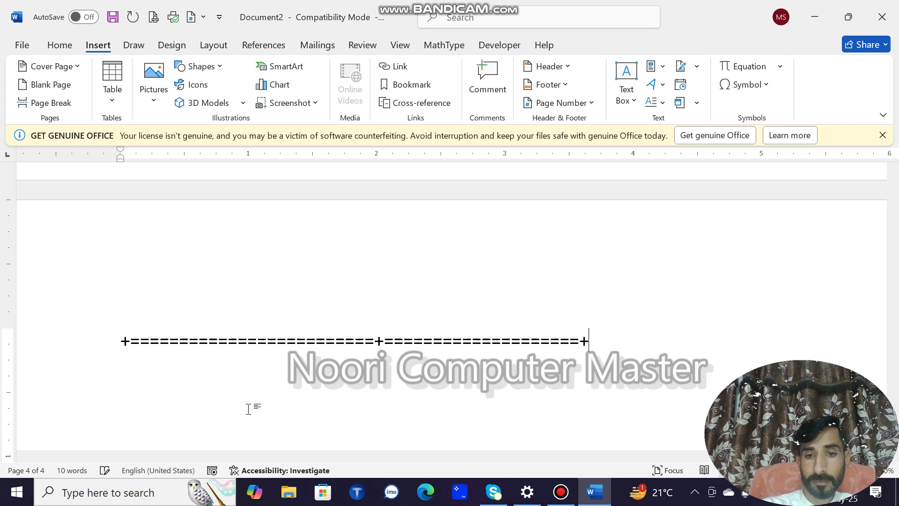
key("Return")
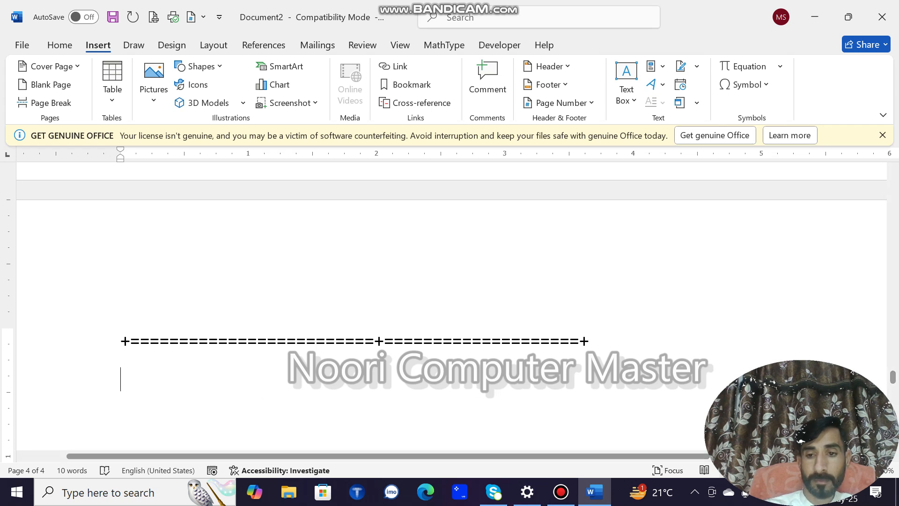
Step: Select the whole document and delete all its content, including the cover page and the line of signs
scroll(495, 354, "down", 9)
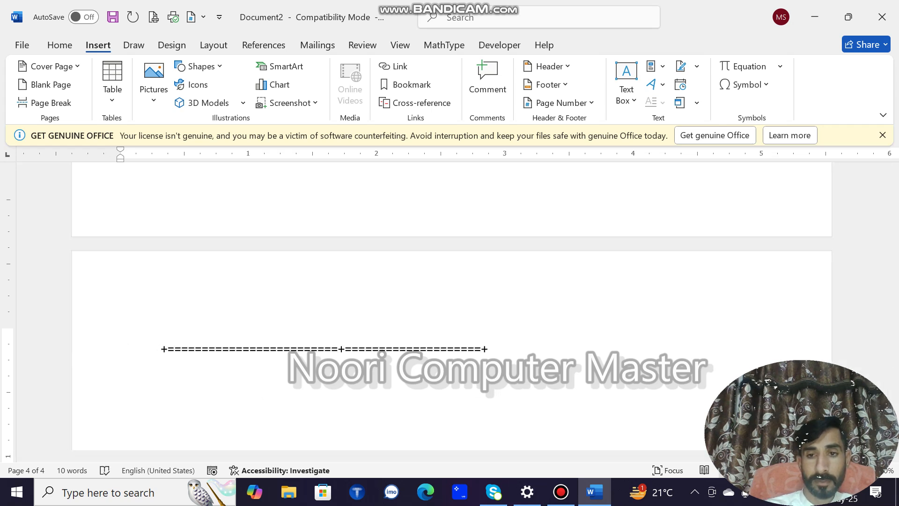
left_click_drag(495, 354, 285, 306)
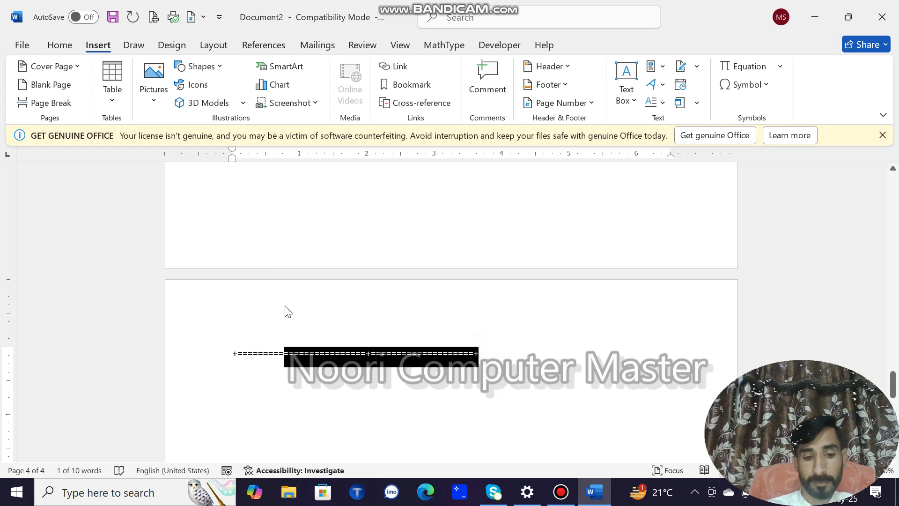
key("ctrl+a")
key("Delete")
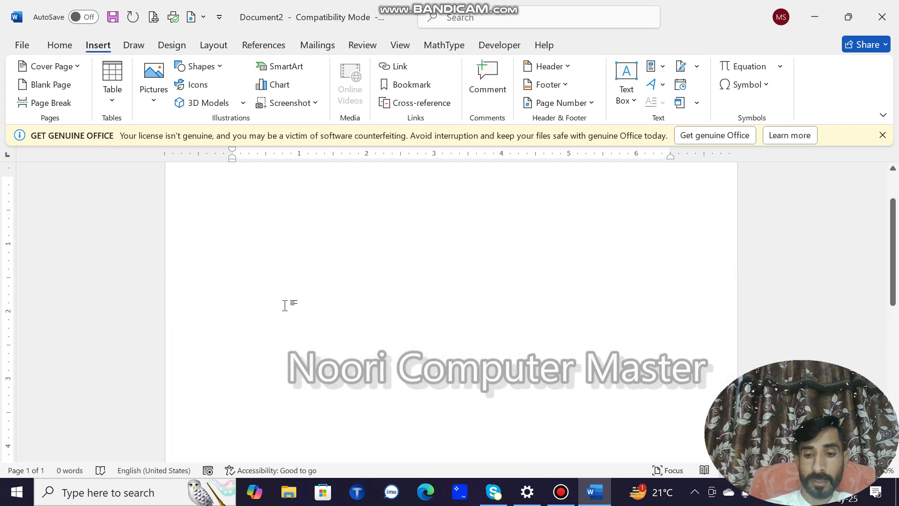
Step: Create a two-column table from a line of equals signs with plus signs at both ends and between the columns
type("+=")
type("================+================+")
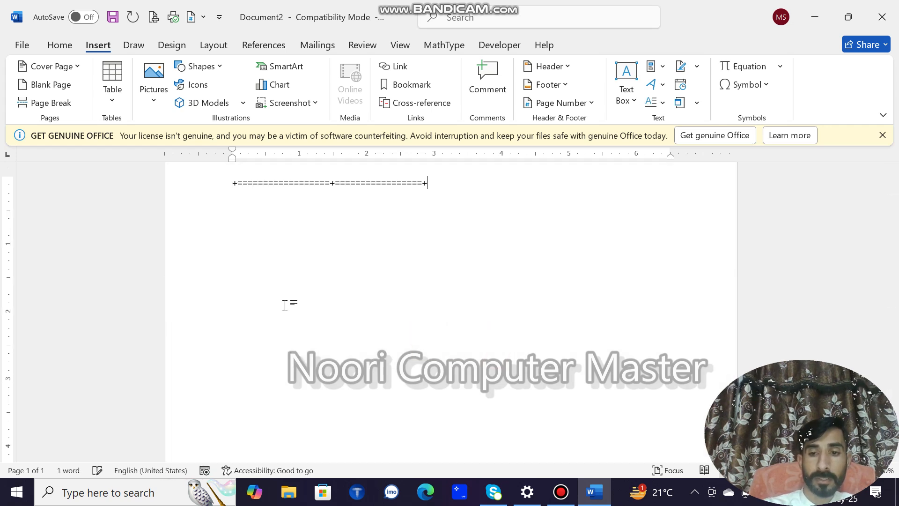
key("Return")
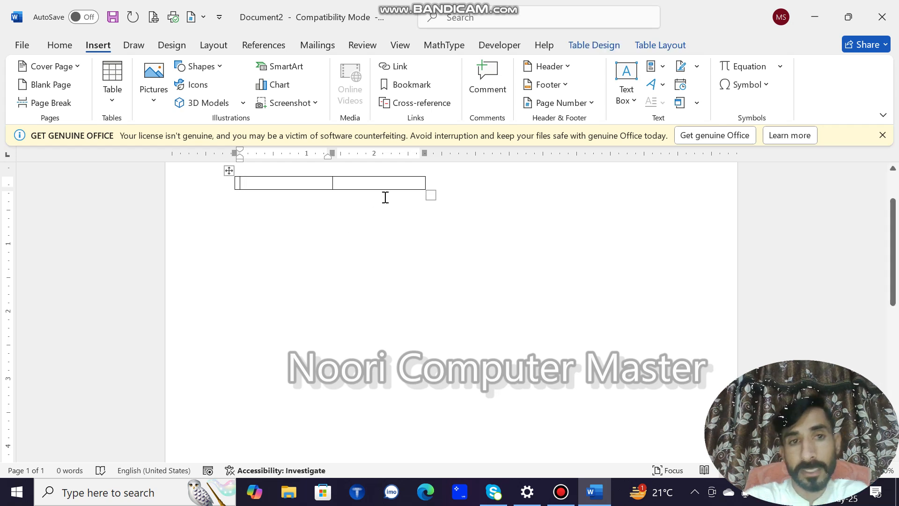
Step: Select the whole two-column table and delete it from the document
left_click(229, 171)
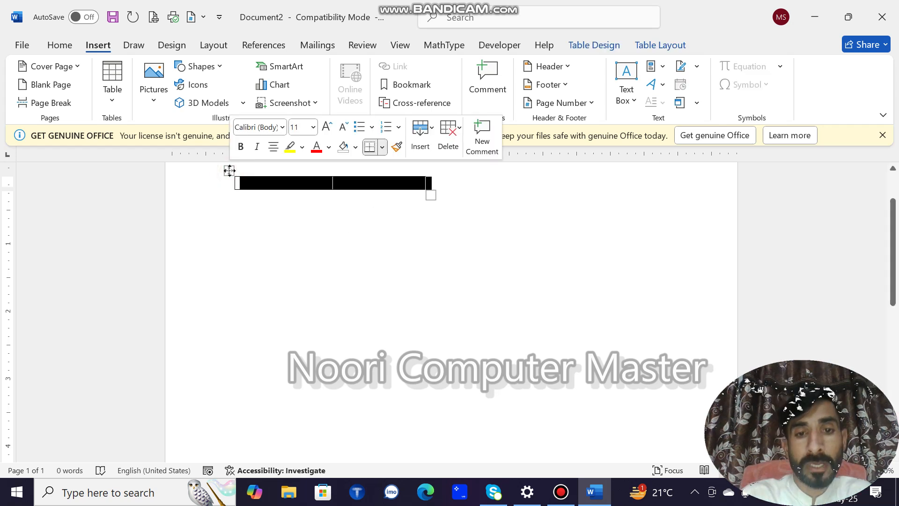
key("Delete")
left_click(230, 171)
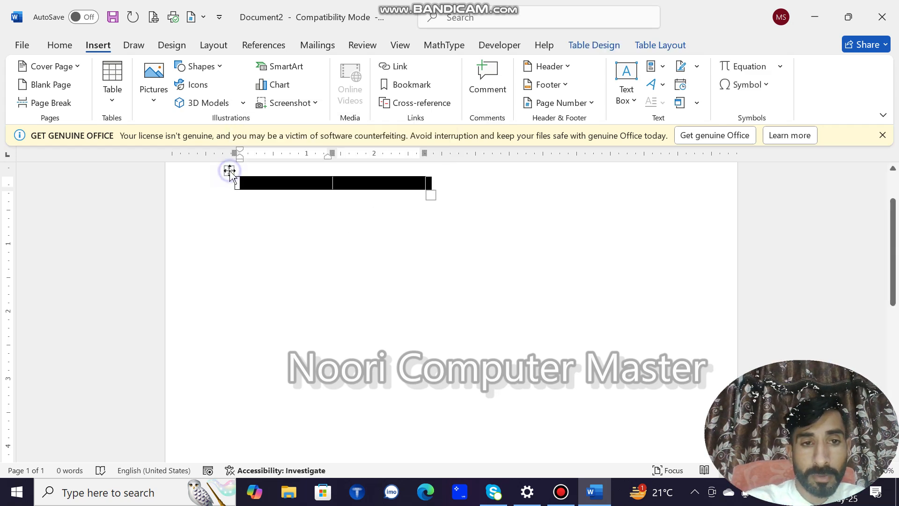
right_click(229, 171)
left_click(244, 190)
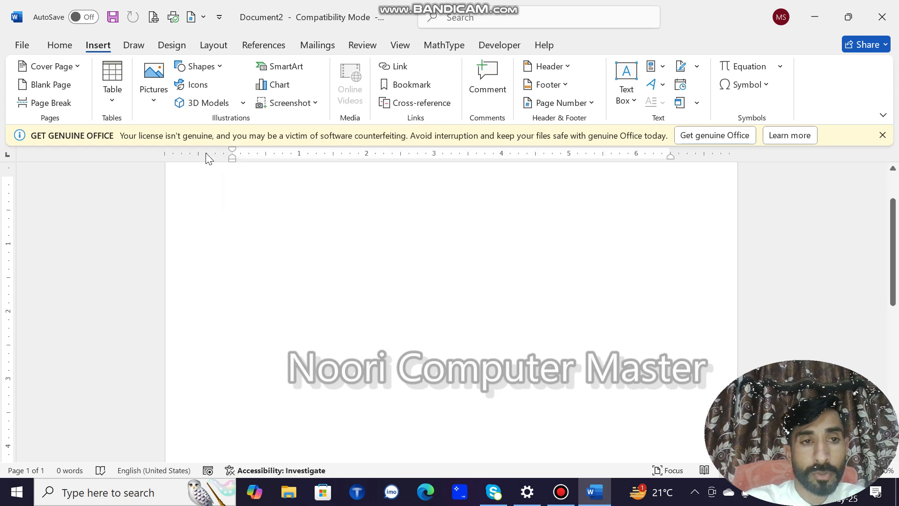
Step: Insert a table with six columns and four rows and apply the rust-orange grid style with dark header row and first column
left_click(113, 100)
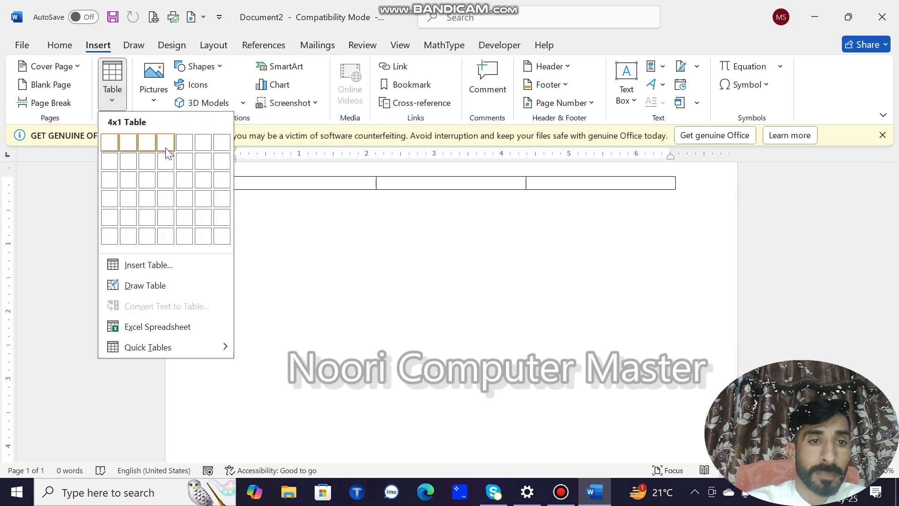
left_click(194, 199)
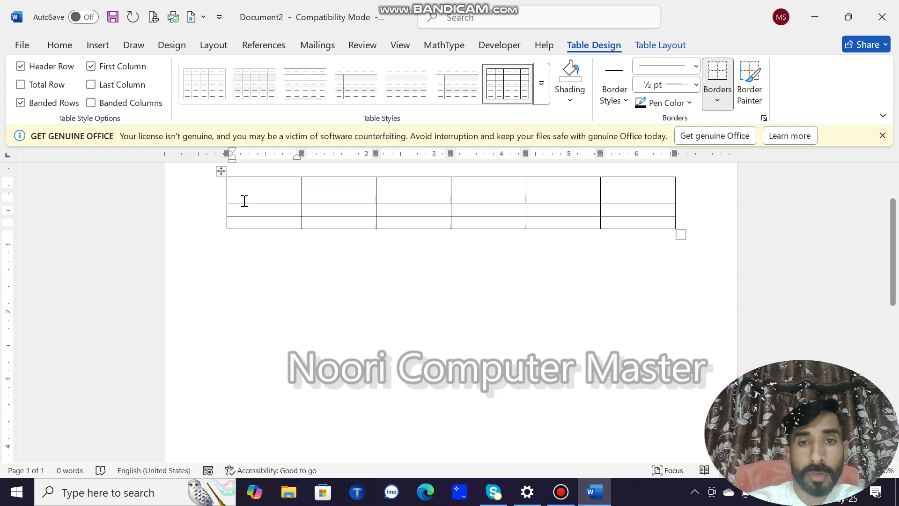
left_click(542, 87)
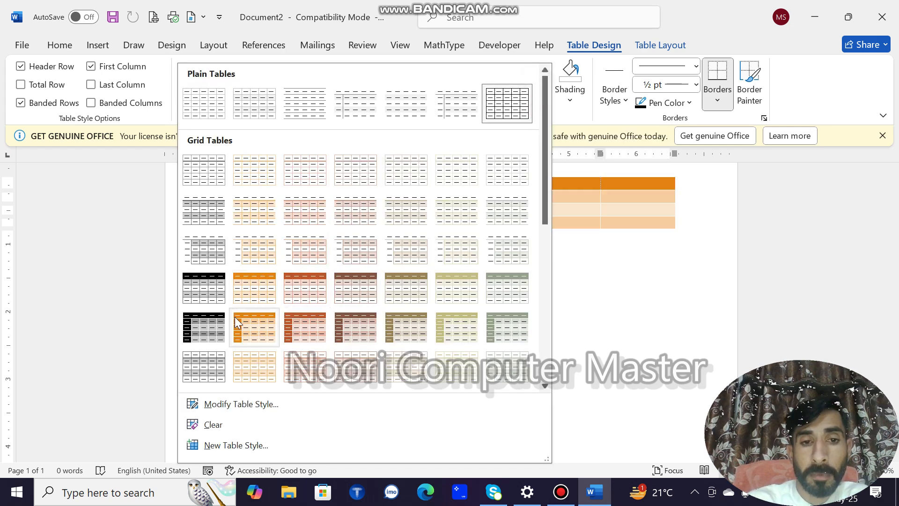
left_click(297, 327)
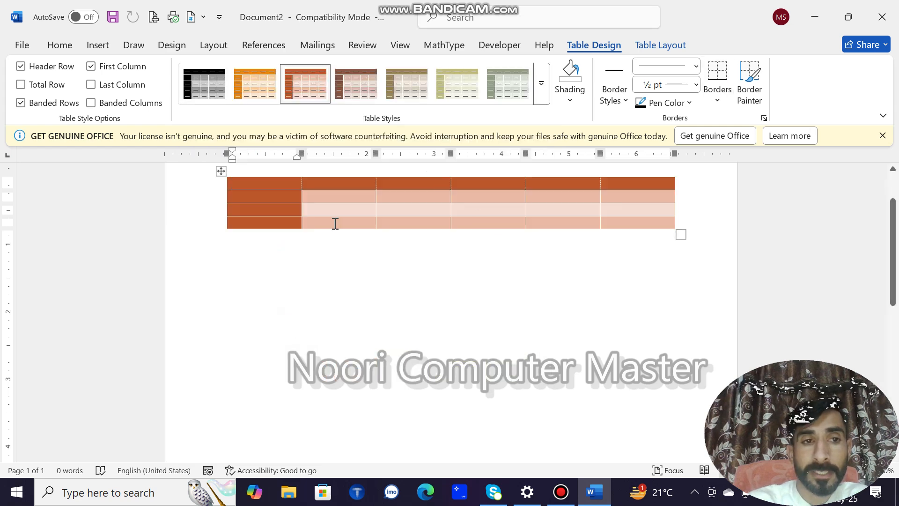
Step: Switch the table's Header Row off and back on, and do the same with First Column
left_click(230, 183)
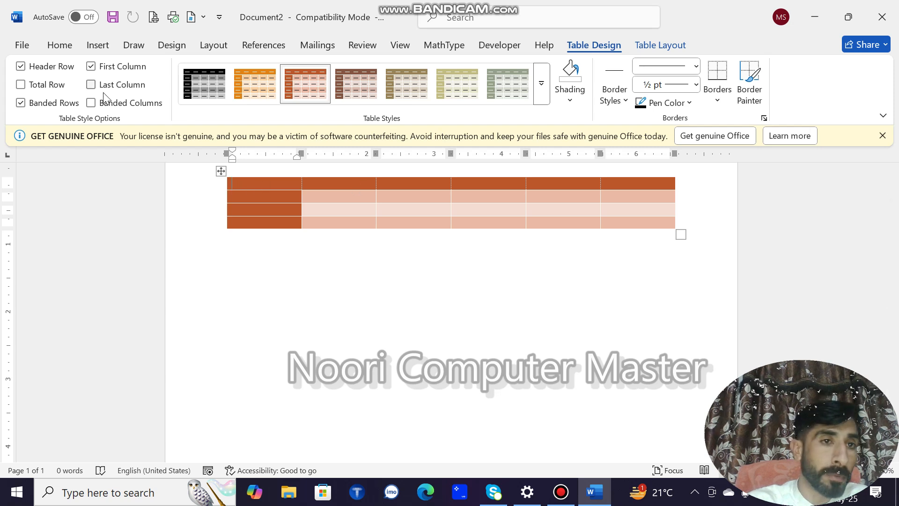
left_click(47, 72)
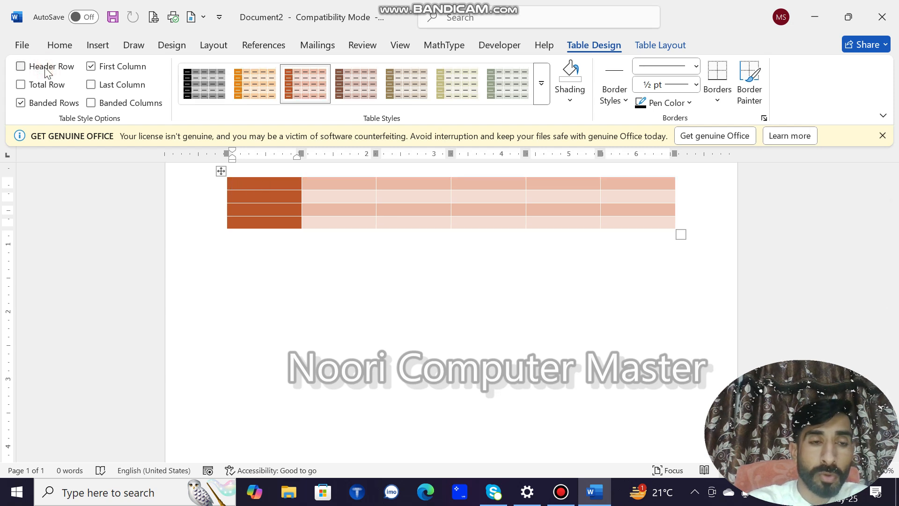
left_click(48, 72)
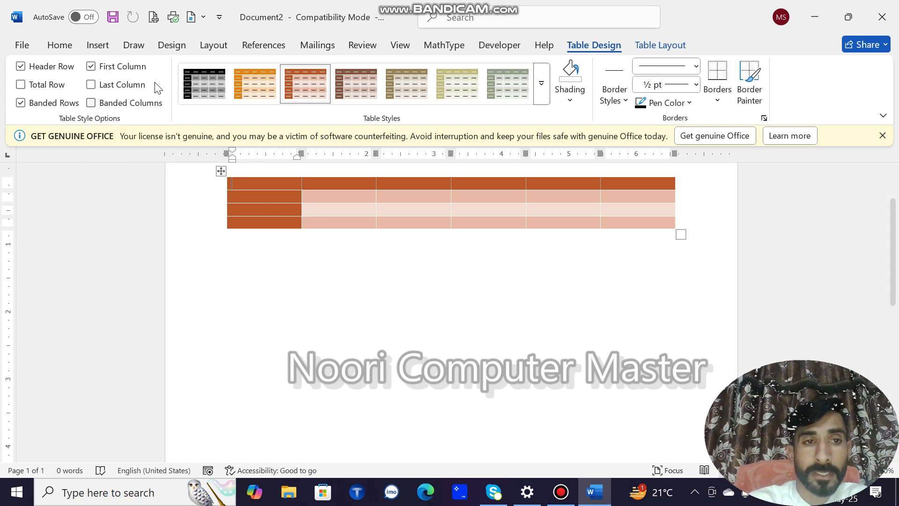
left_click(135, 71)
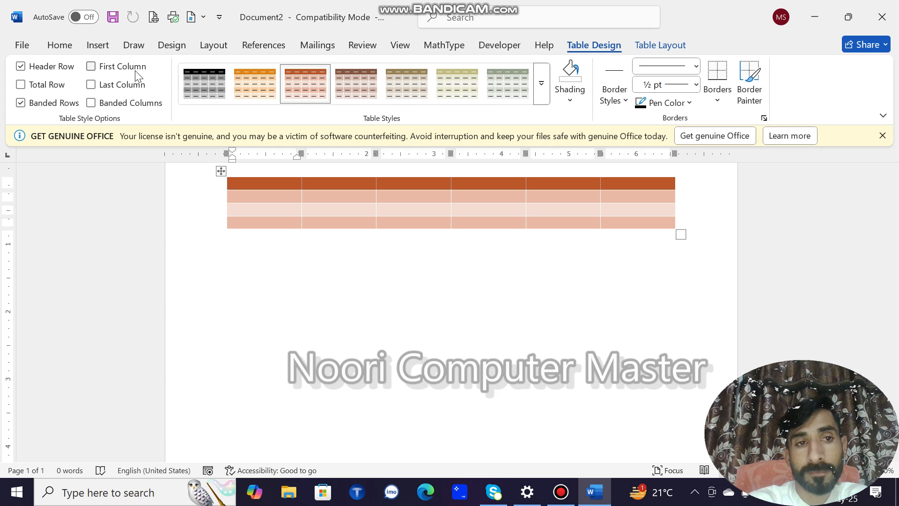
left_click(136, 75)
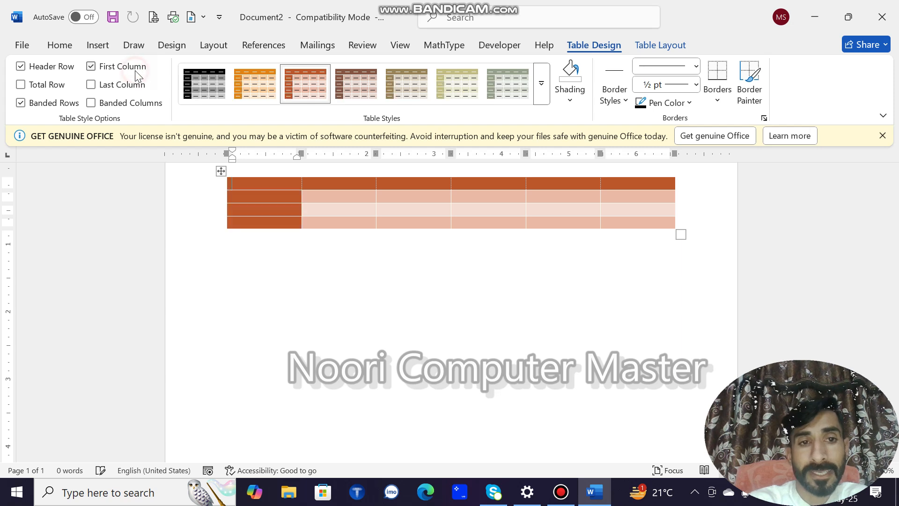
Step: Switch the table's Total Row on and back off, and do the same with Last Column
left_click(60, 87)
left_click(60, 89)
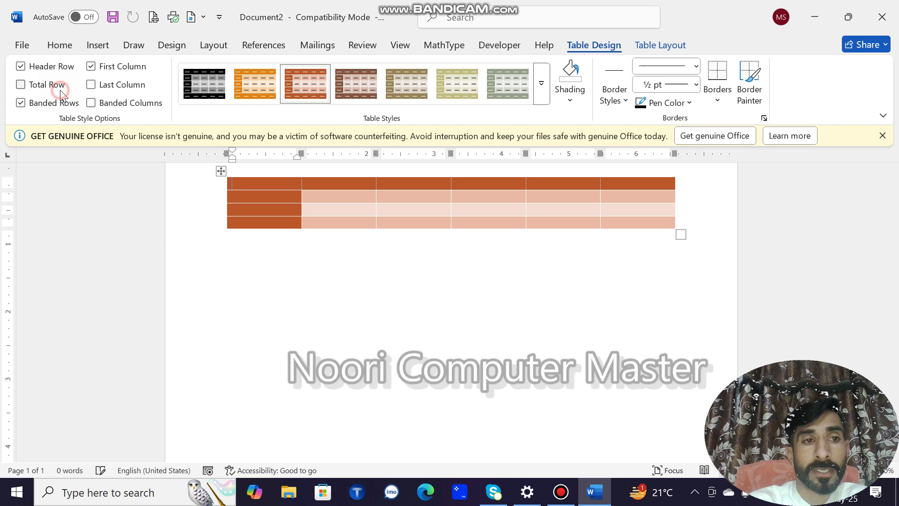
left_click(104, 96)
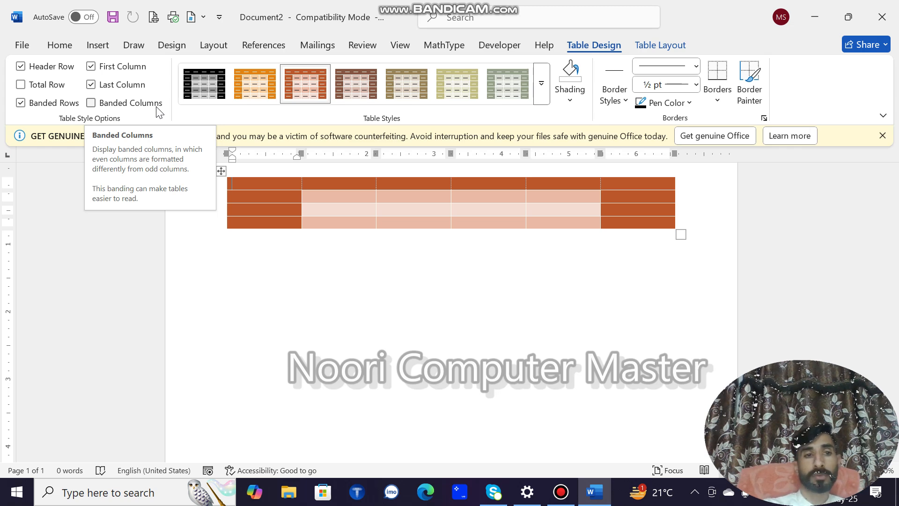
left_click(121, 85)
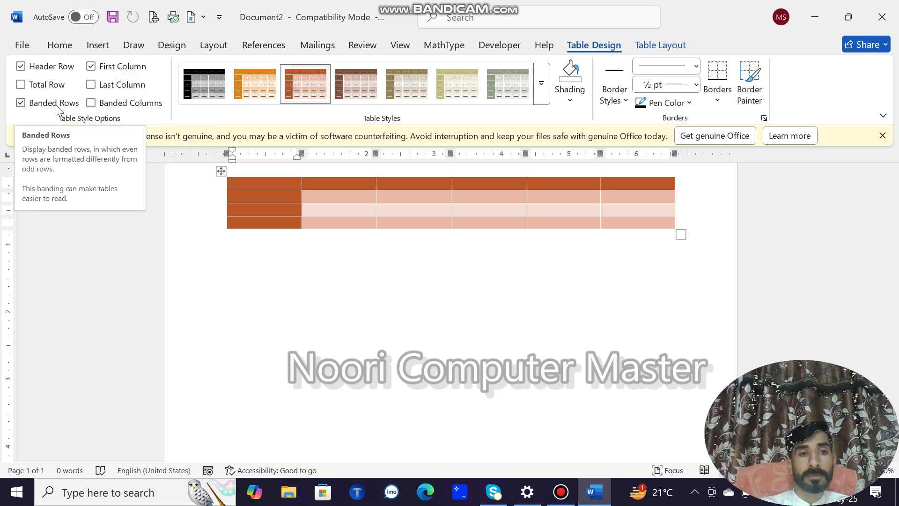
Step: Turn off the Header Row and First Column style options for the table
left_click(61, 67)
left_click(99, 68)
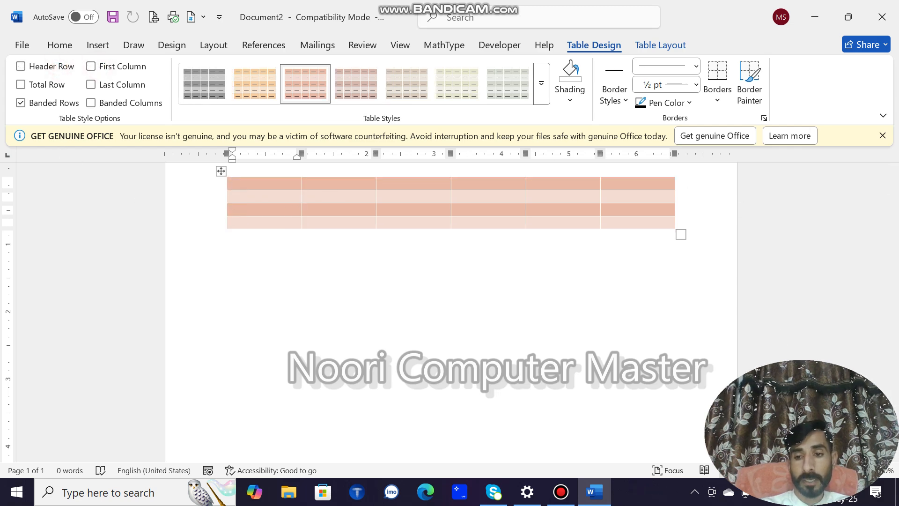
Step: Switch Banded Rows off and on to compare, and turn on Banded Columns together with Banded Rows
scroll(898, 285, "up", 5)
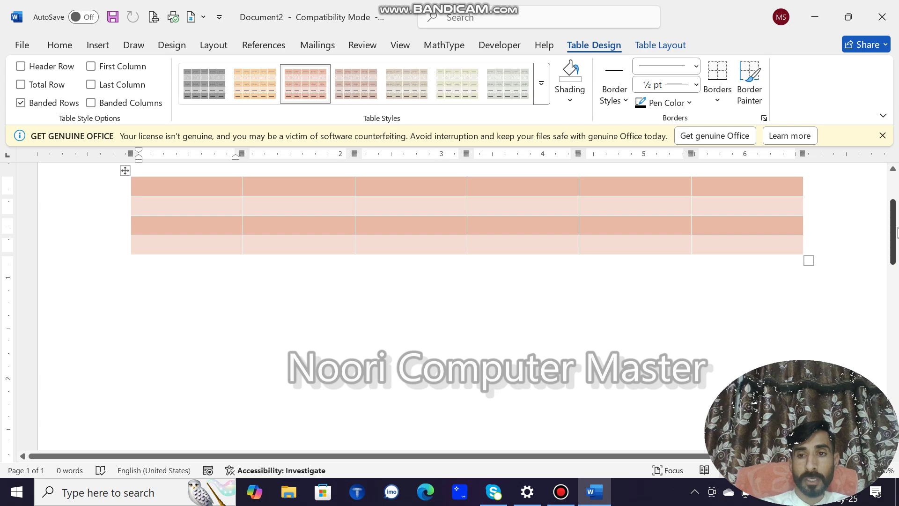
scroll(577, 303, "up", 2)
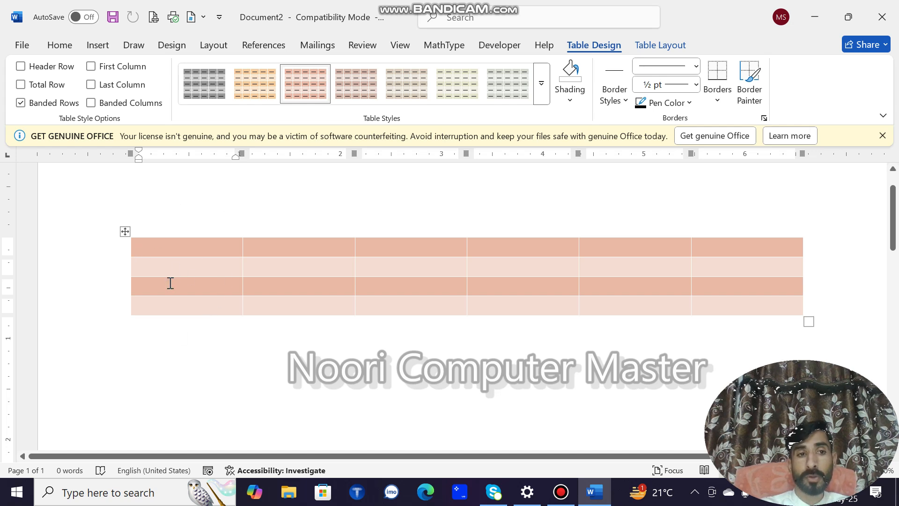
left_click(43, 108)
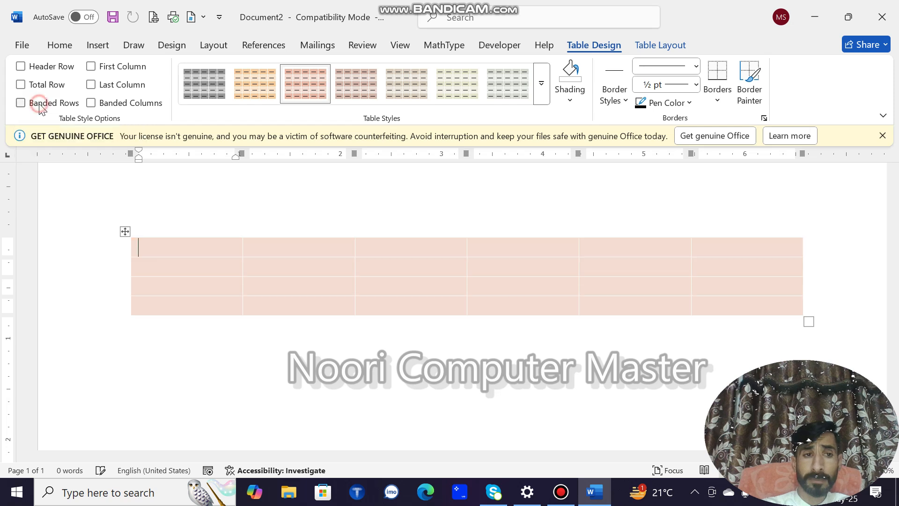
left_click(42, 109)
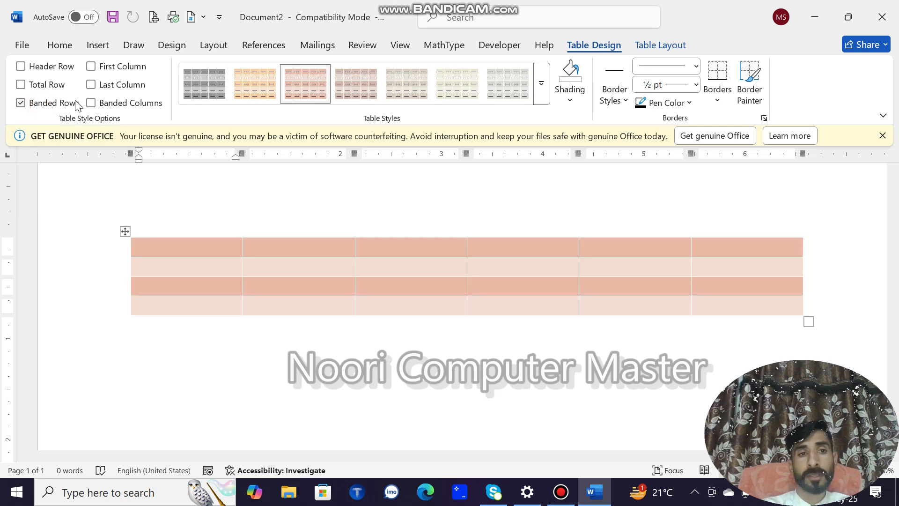
left_click(55, 104)
left_click(113, 105)
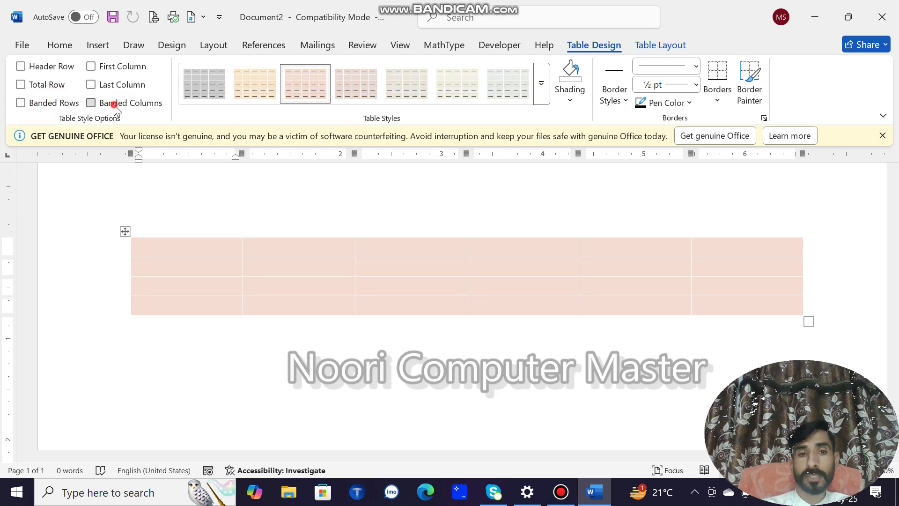
left_click(60, 104)
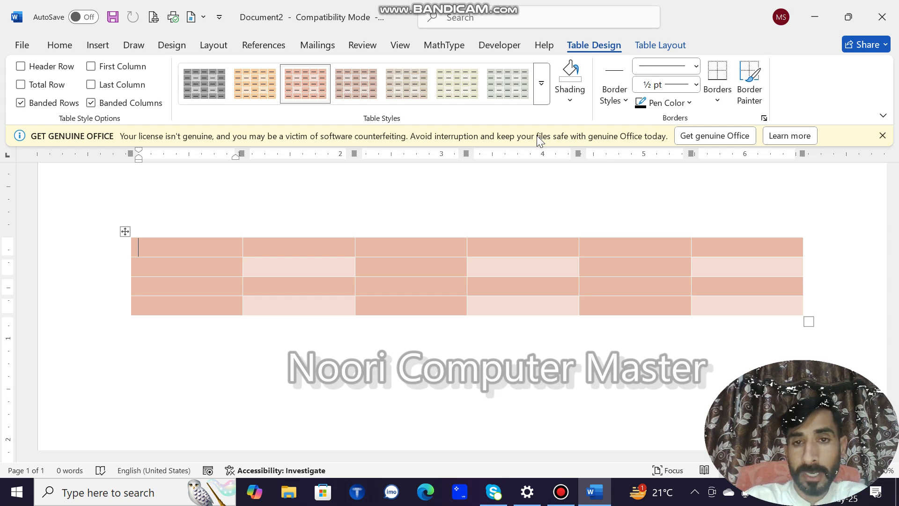
Step: Shade all cells of the table with the medium sage green theme colour
left_click(124, 231)
left_click(569, 100)
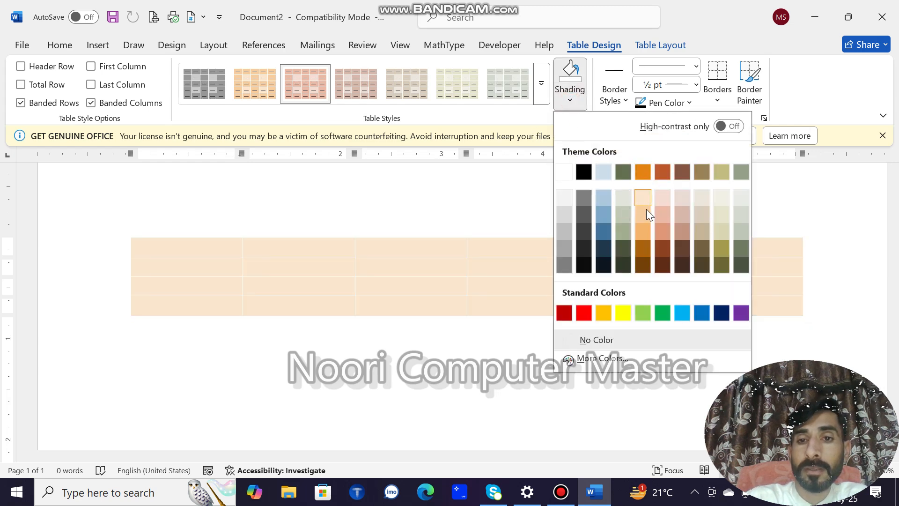
left_click(618, 232)
left_click(618, 252)
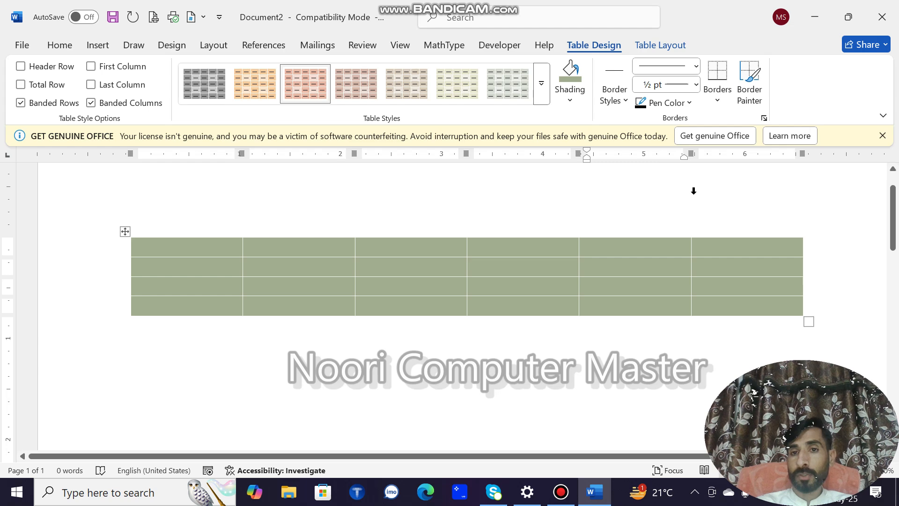
Step: Pick the light rust-orange theme border style and change its line style to the 3 pt thick-thin double line
left_click(628, 106)
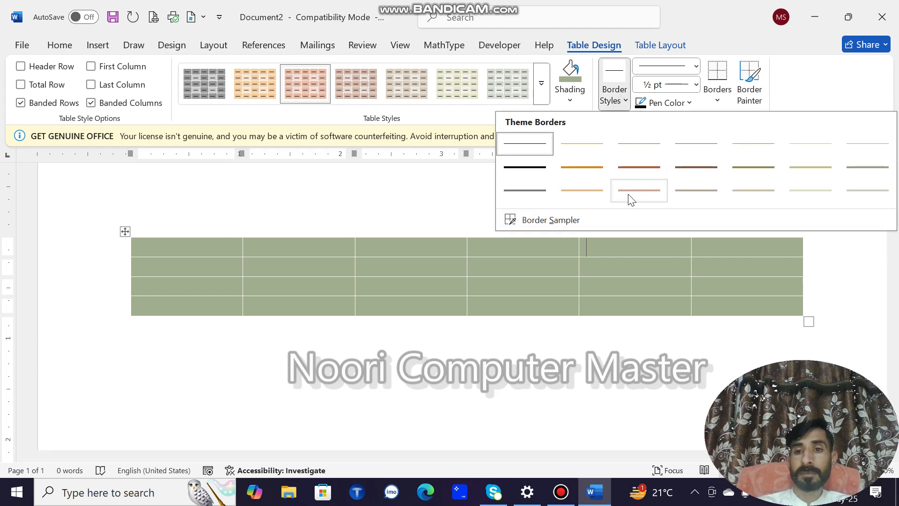
left_click(640, 195)
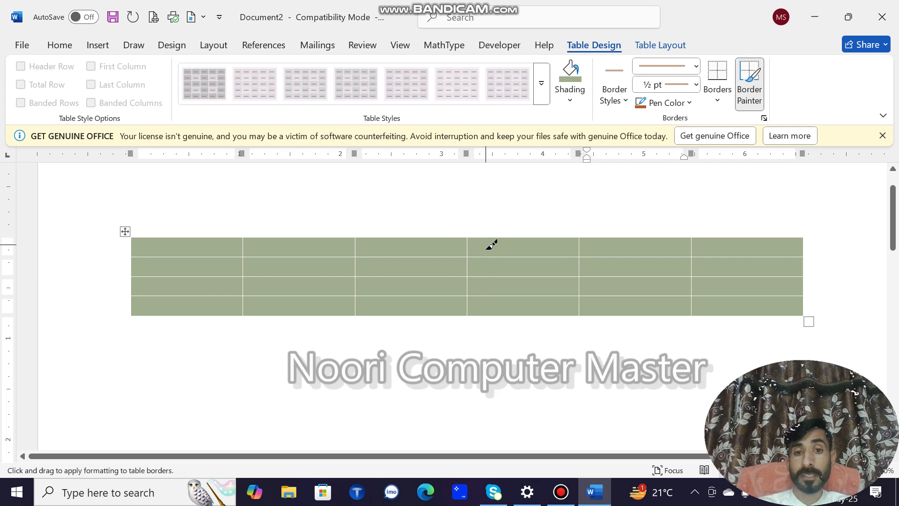
left_click(696, 66)
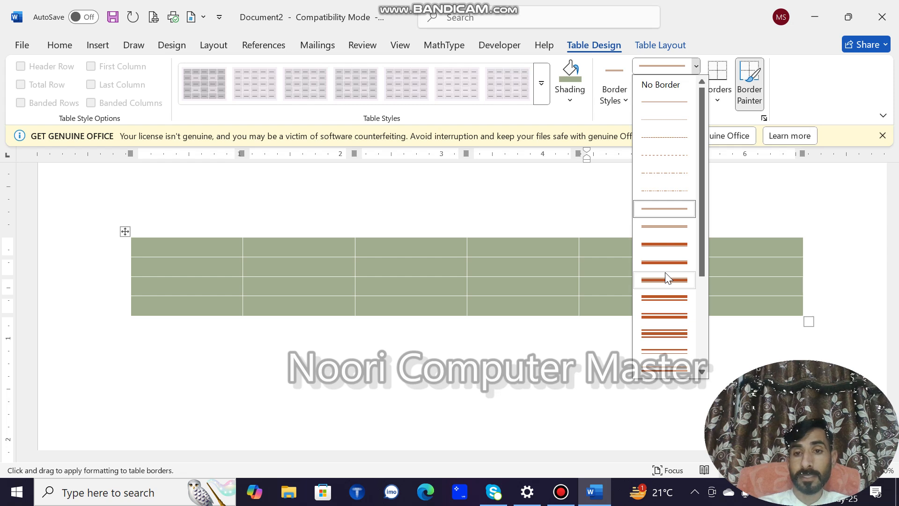
left_click(664, 296)
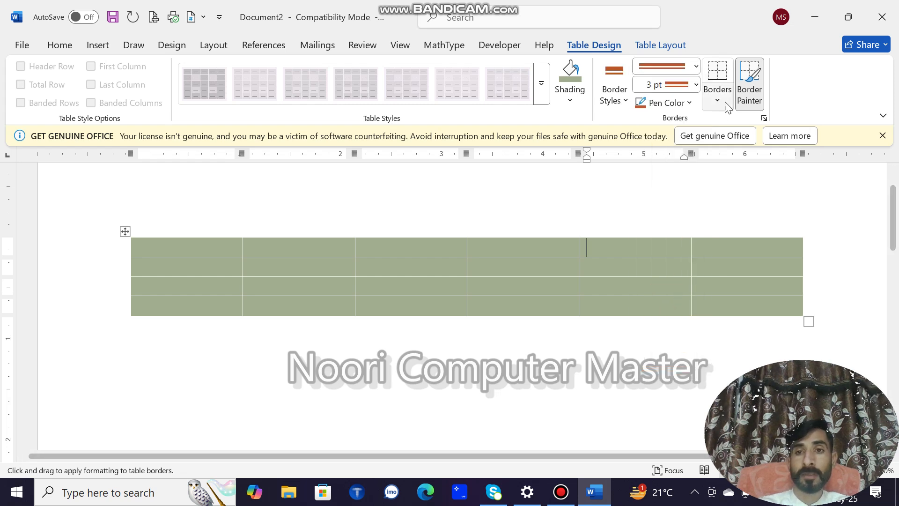
Step: Try a dark olive pen colour, set it to rust orange, and paint the full border between the third and fourth columns
left_click(689, 103)
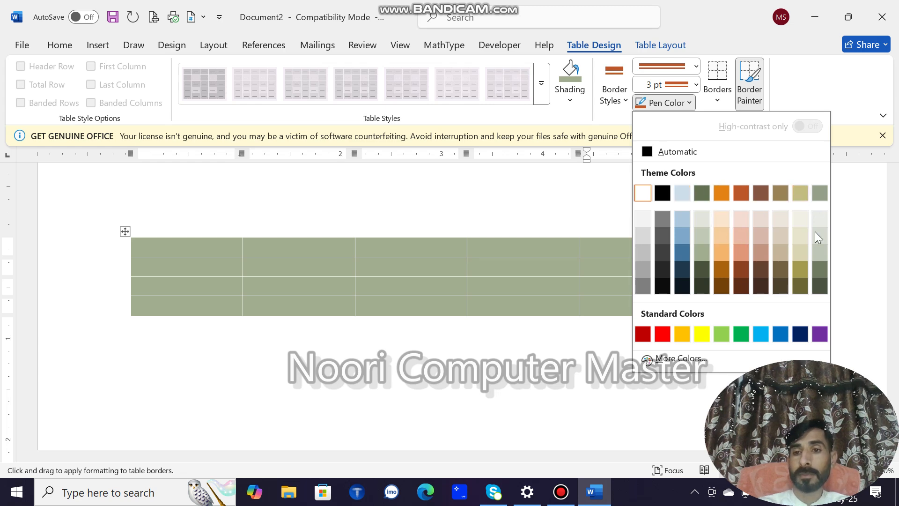
left_click(799, 271)
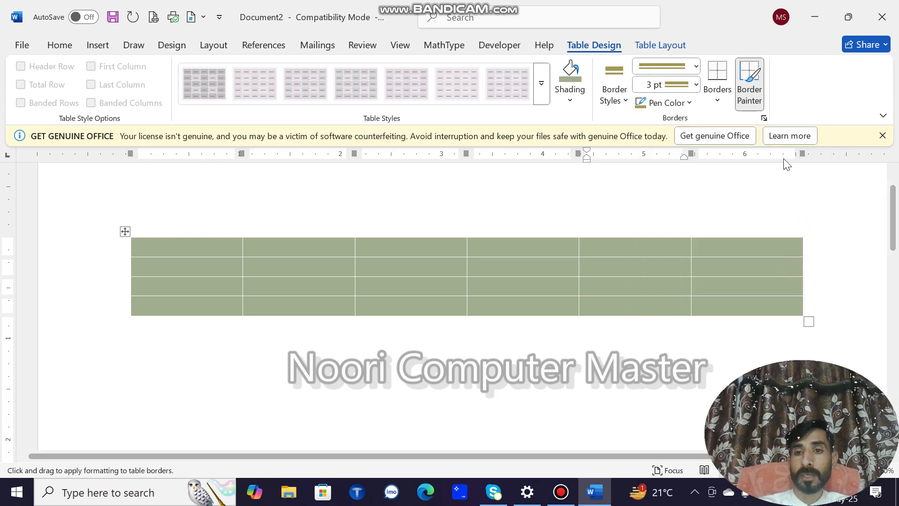
left_click(684, 104)
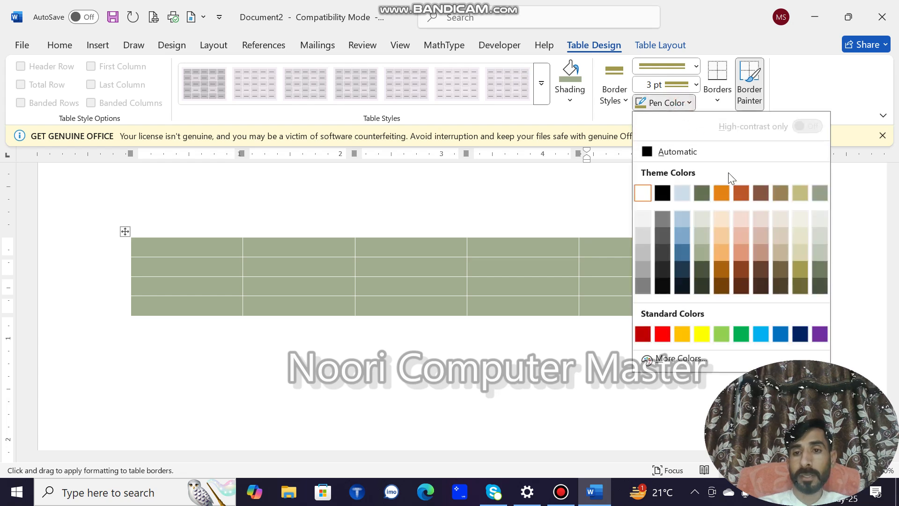
left_click(741, 192)
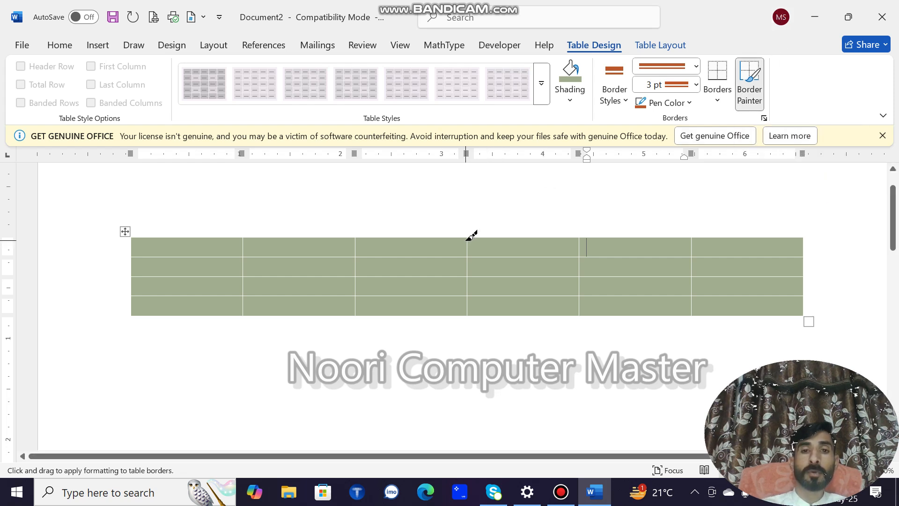
left_click_drag(467, 240, 468, 303)
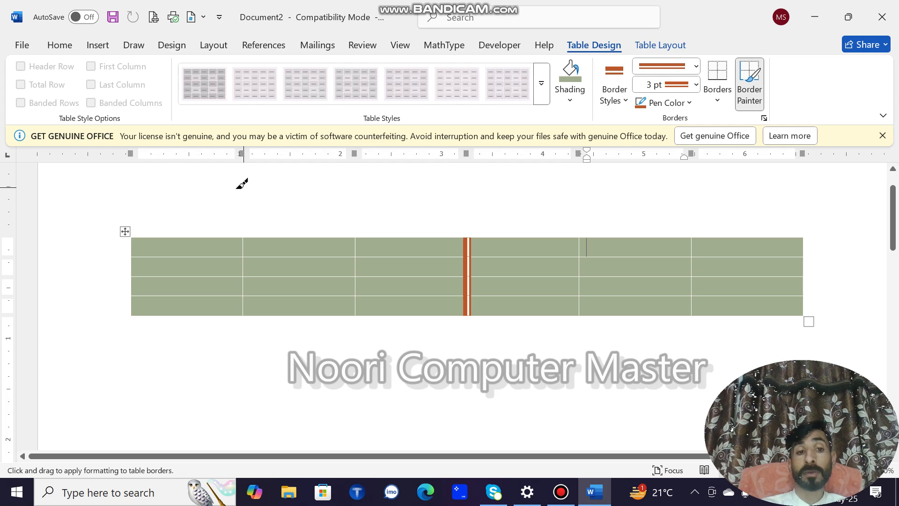
left_click(124, 231)
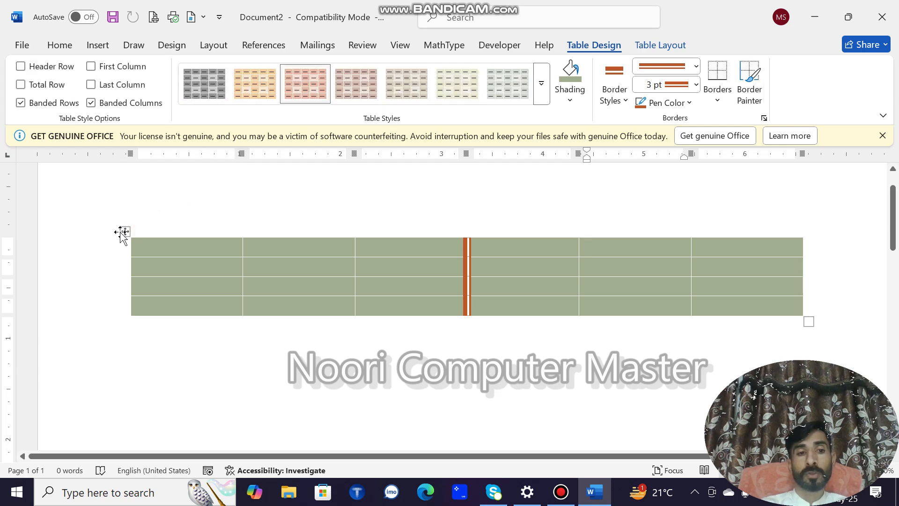
Step: Select the whole table and open the choices for applying borders to it
left_click(124, 232)
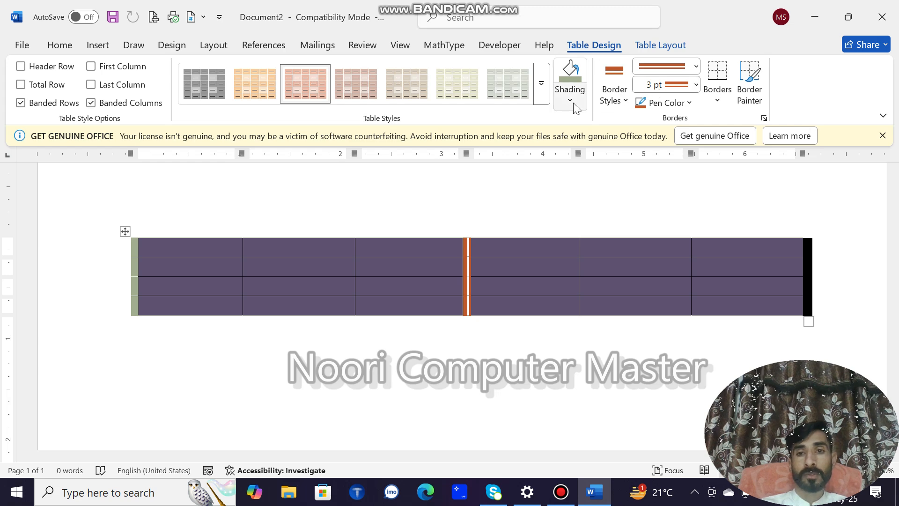
left_click(615, 102)
left_click(614, 100)
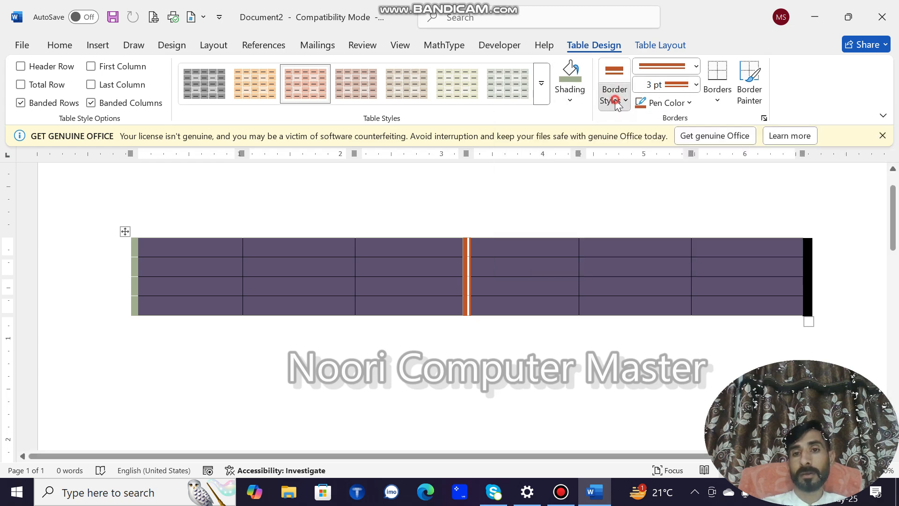
left_click(712, 102)
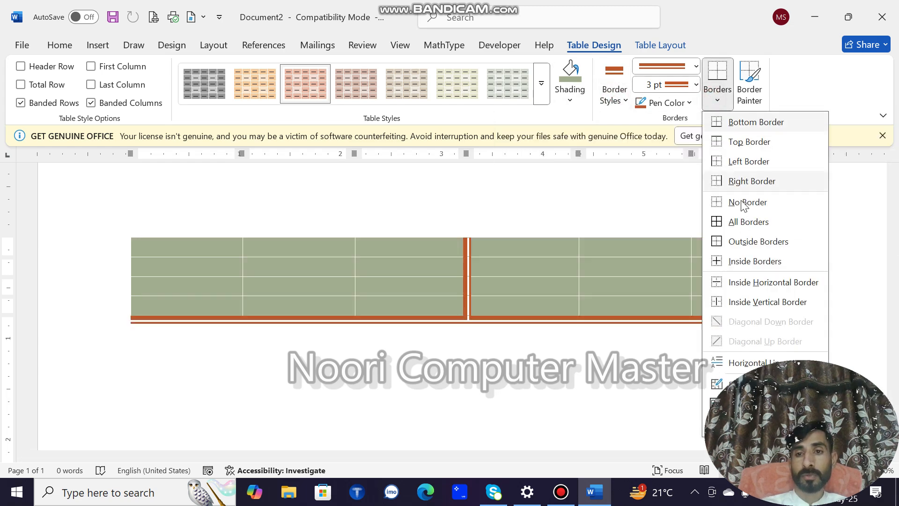